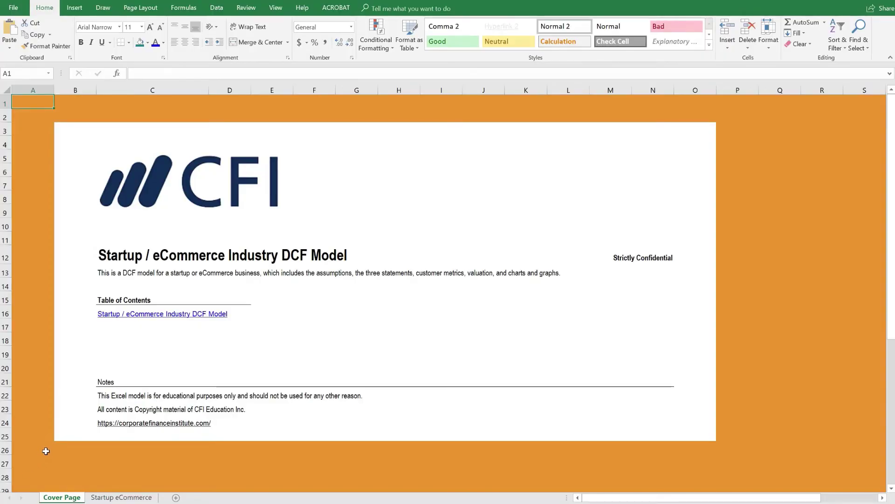
# - Follow the Table of Contents link to the Startup / eCommerce Industry DCF Model sheet
pyautogui.click(152, 314)
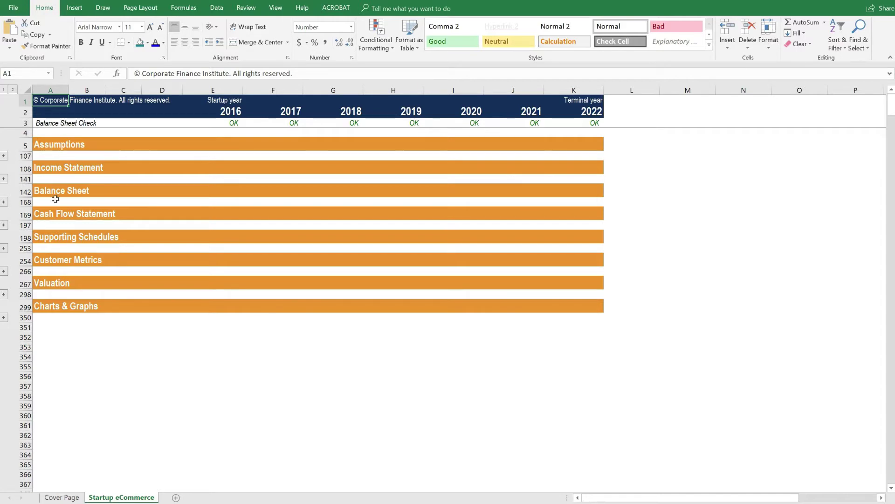
# - Expand all grouped sections of the model with outline level 2
pyautogui.click(14, 89)
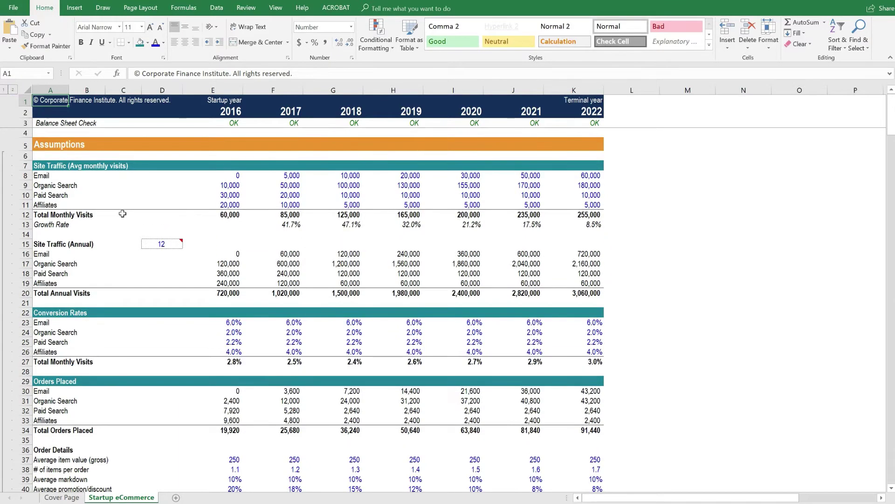
pyautogui.scroll(-1, 122, 213)
pyautogui.scroll(1, 122, 213)
# - Review the Site Traffic, conversion rate and 2016 average item value assumptions
pyautogui.click(108, 166)
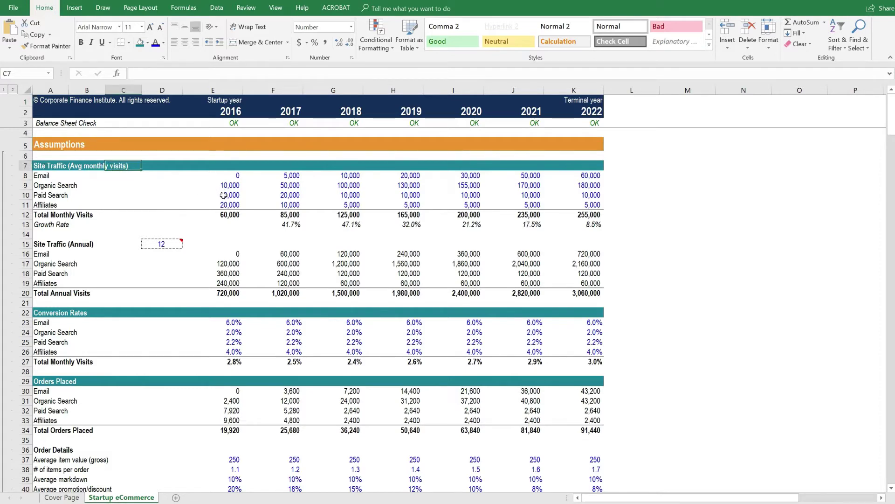
pyautogui.click(223, 195)
pyautogui.scroll(-2, 224, 201)
pyautogui.click(227, 272)
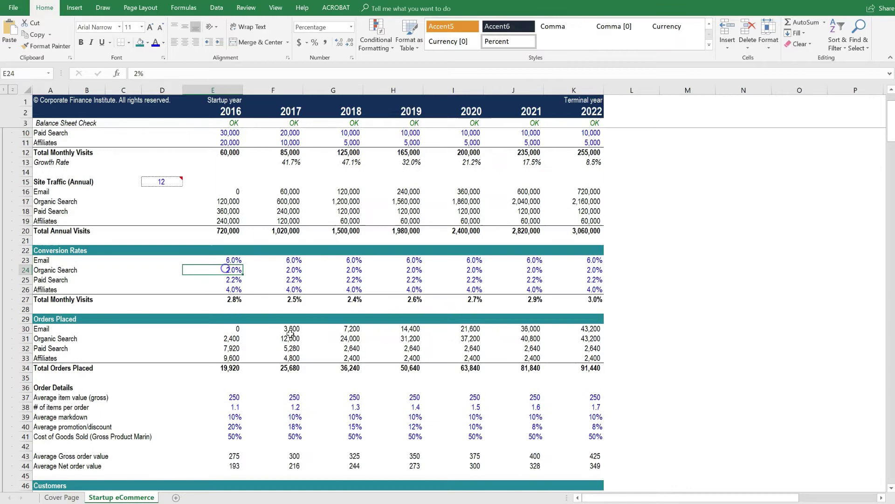
pyautogui.scroll(-1, 281, 337)
pyautogui.scroll(-1, 233, 324)
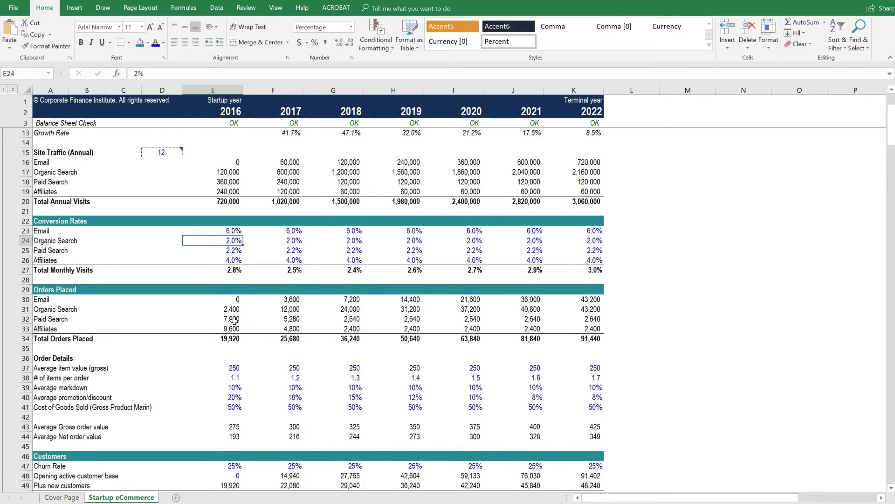
pyautogui.scroll(-2, 233, 324)
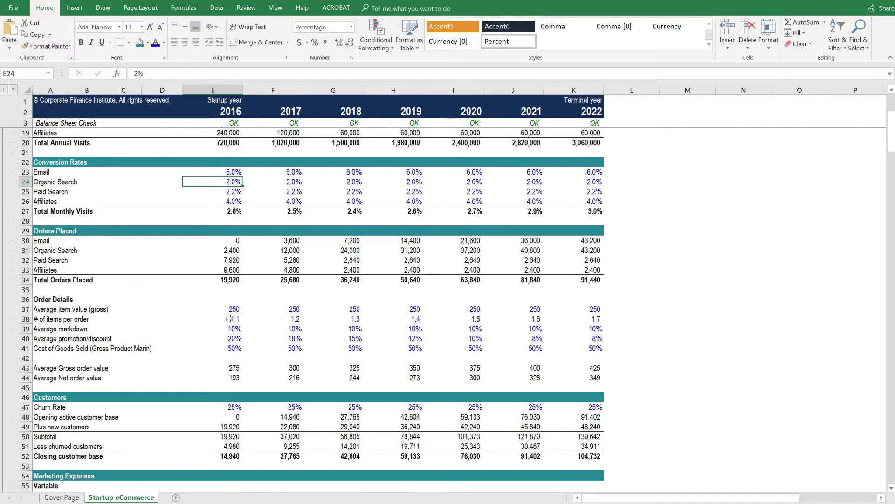
pyautogui.click(231, 310)
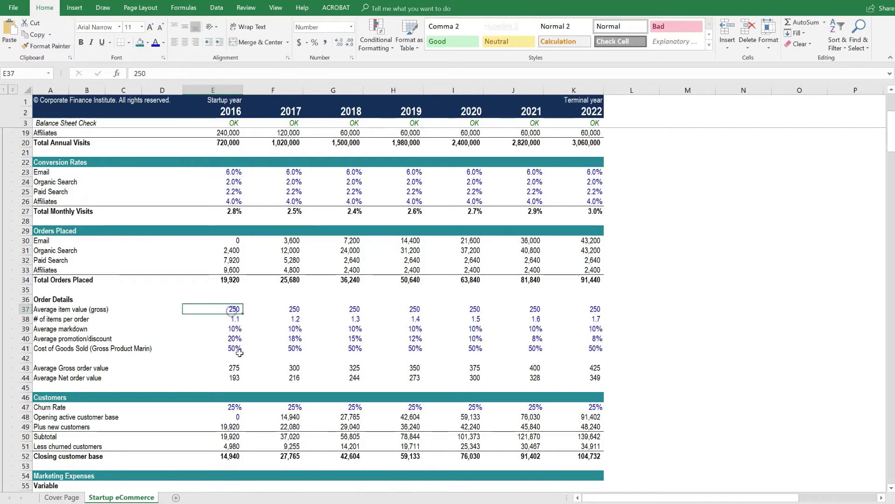
pyautogui.scroll(-4, 238, 336)
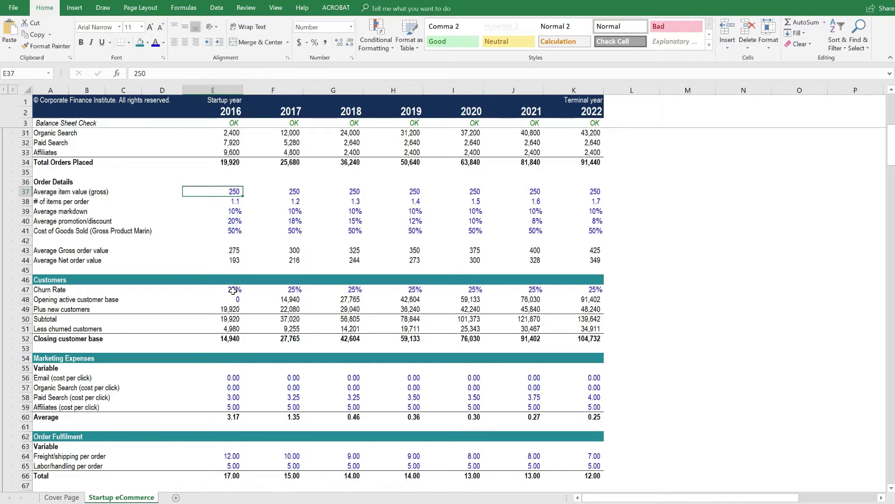
pyautogui.scroll(-4, 331, 316)
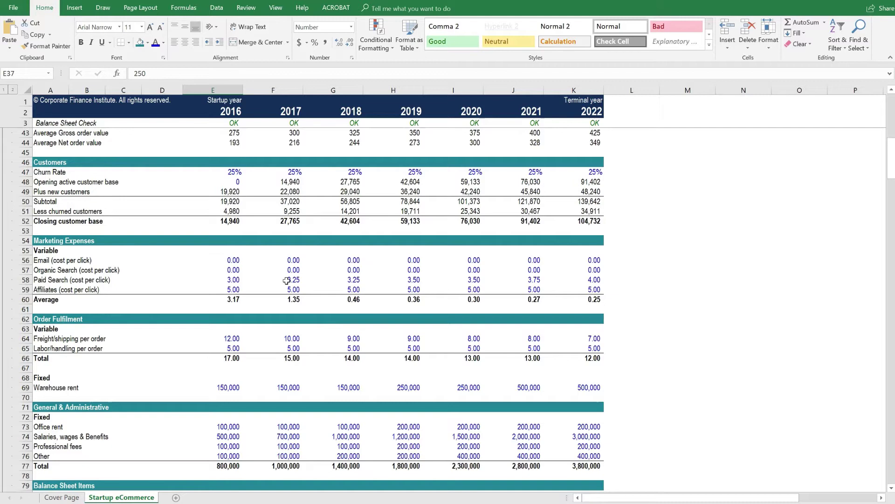
pyautogui.scroll(-1, 229, 408)
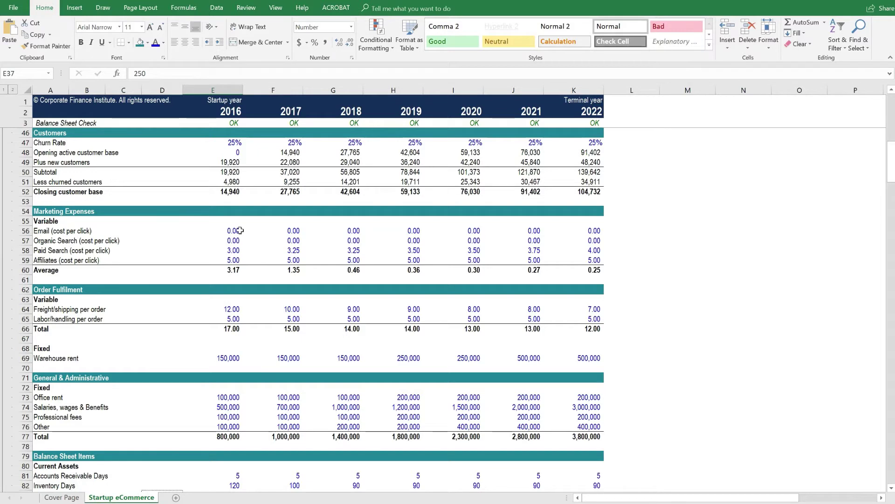
pyautogui.moveTo(239, 231); pyautogui.dragTo(562, 257)
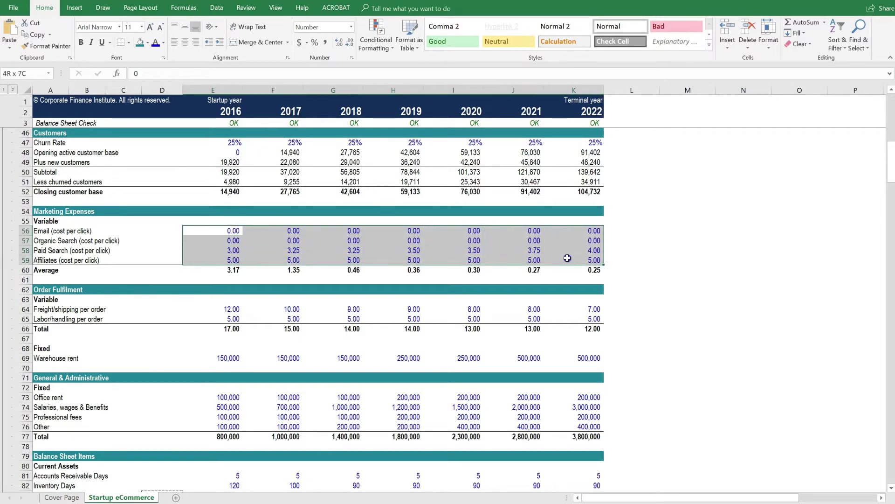
pyautogui.click(245, 345)
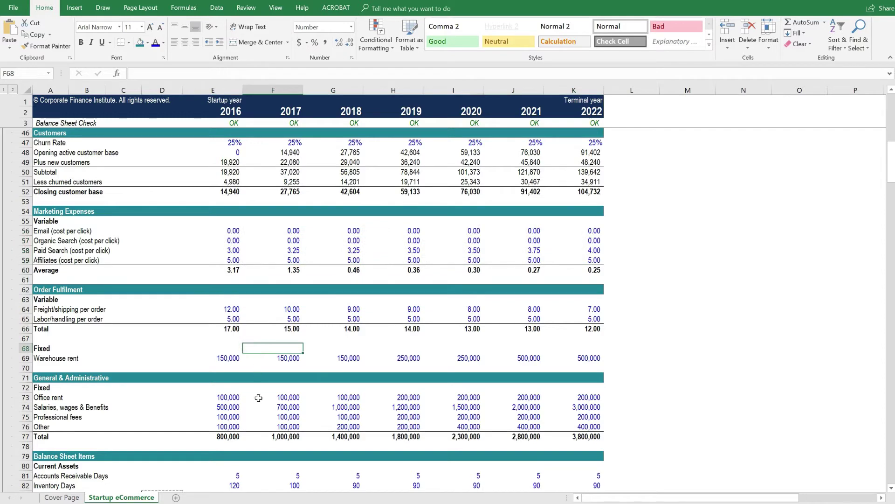
pyautogui.click(231, 437)
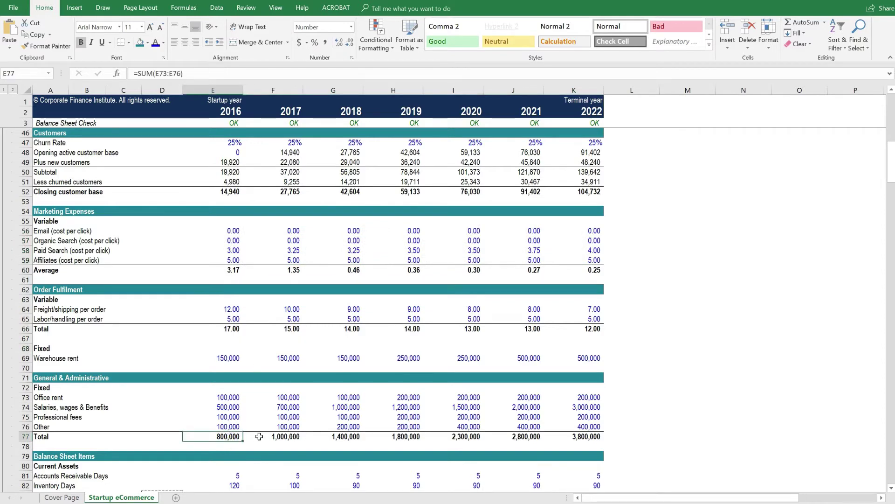
pyautogui.scroll(-3, 259, 436)
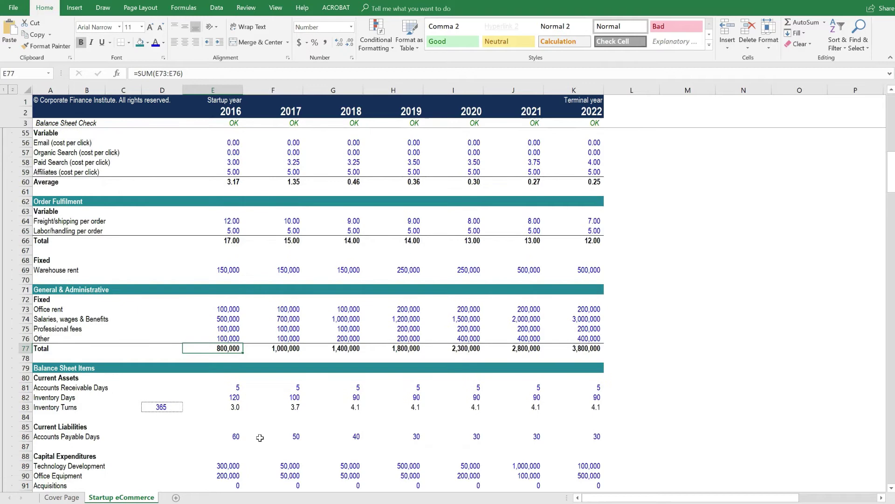
pyautogui.scroll(-4, 259, 437)
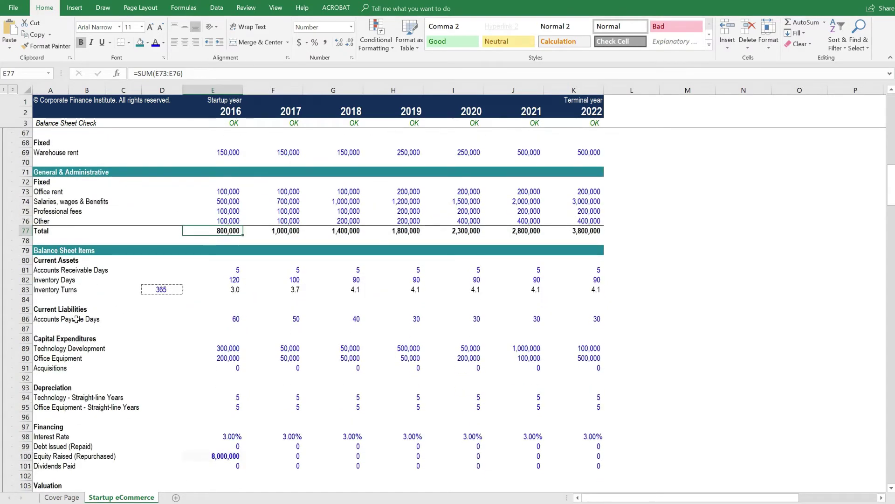
pyautogui.scroll(-3, 76, 320)
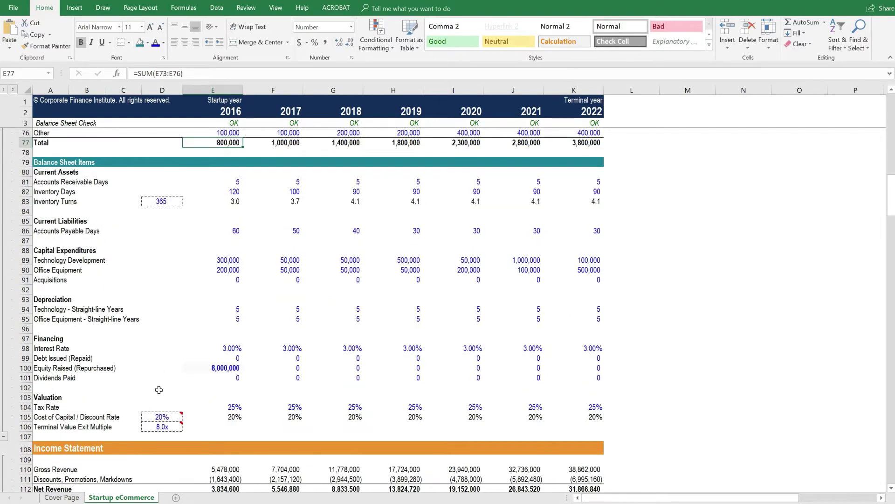
pyautogui.scroll(-2, 159, 390)
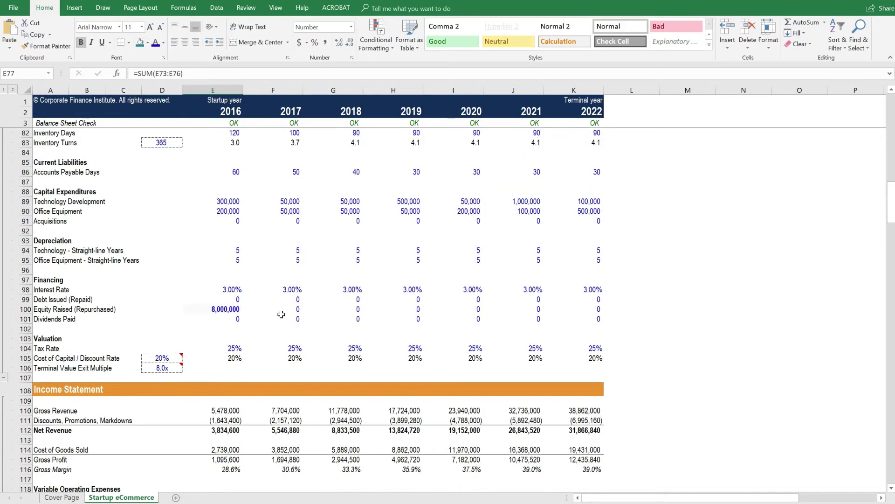
pyautogui.scroll(-4, 281, 315)
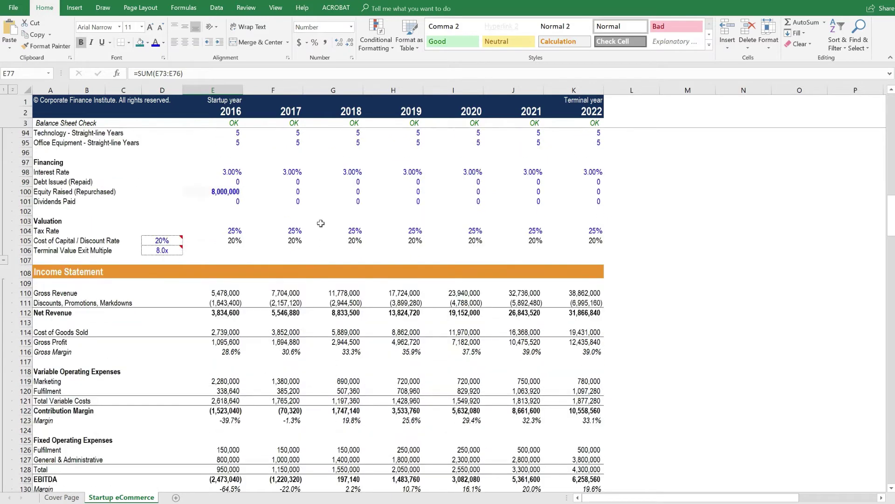
pyautogui.scroll(-1, 426, 226)
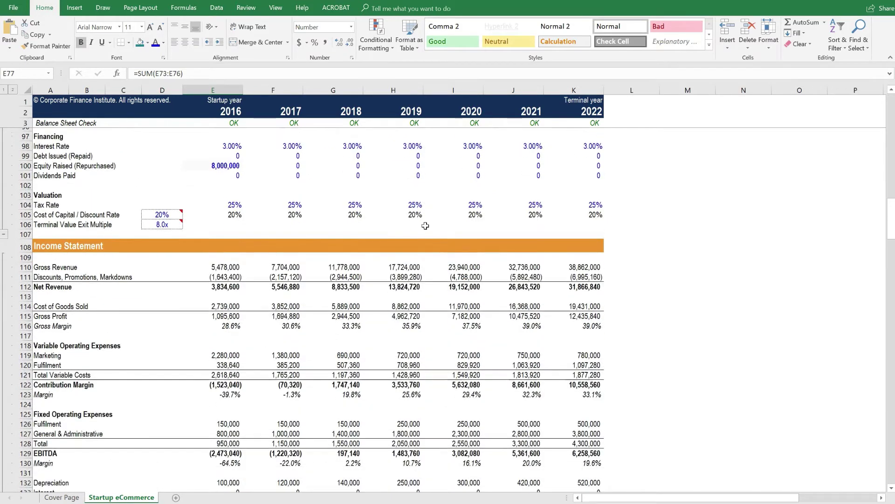
pyautogui.scroll(-3, 425, 226)
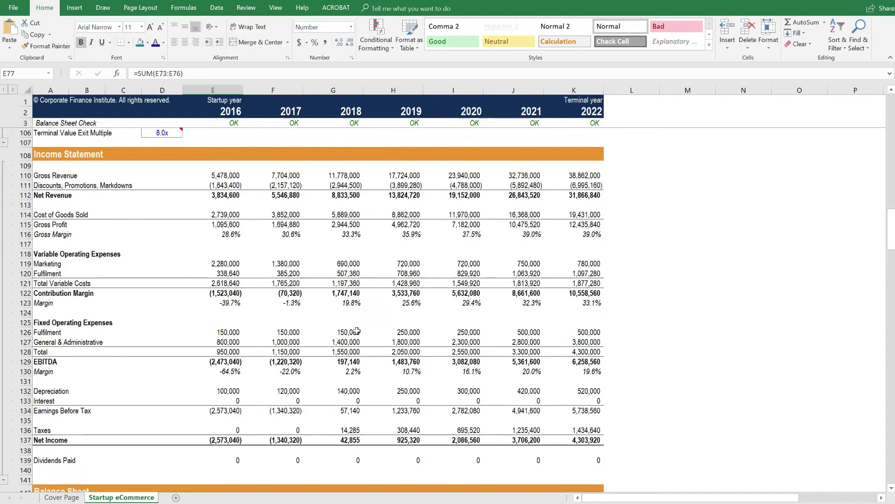
pyautogui.scroll(-3, 263, 263)
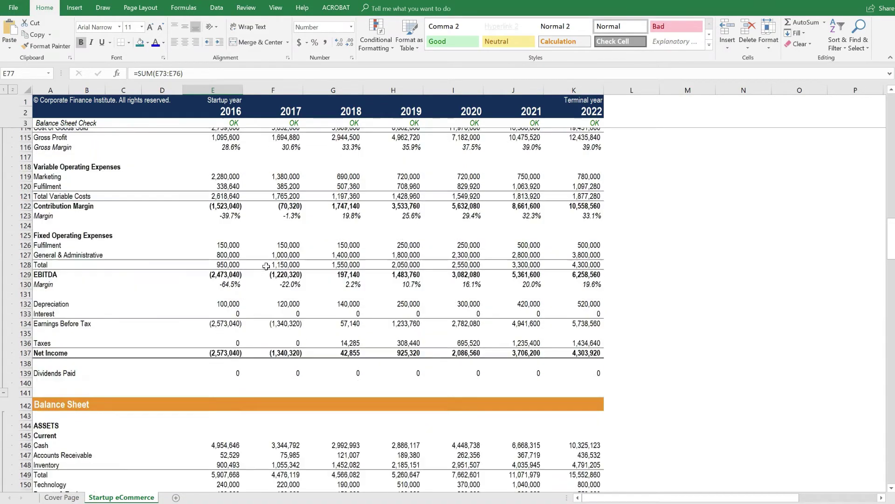
pyautogui.scroll(-8, 266, 266)
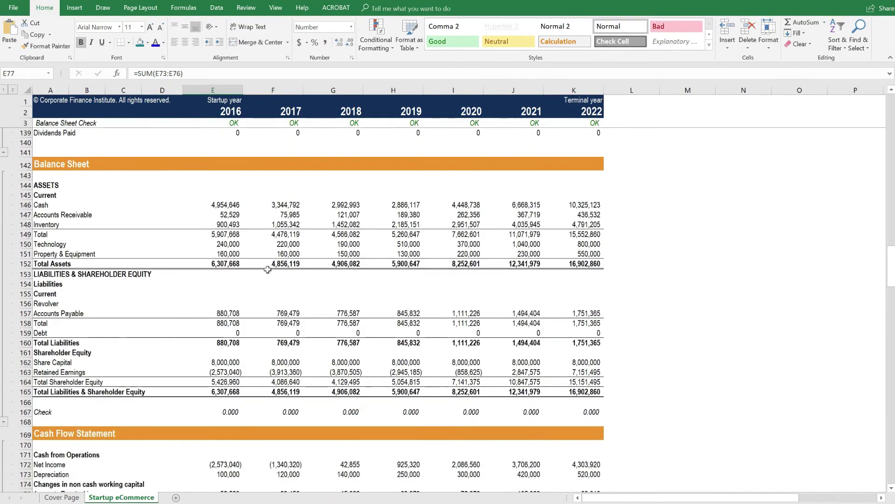
pyautogui.scroll(-9, 268, 269)
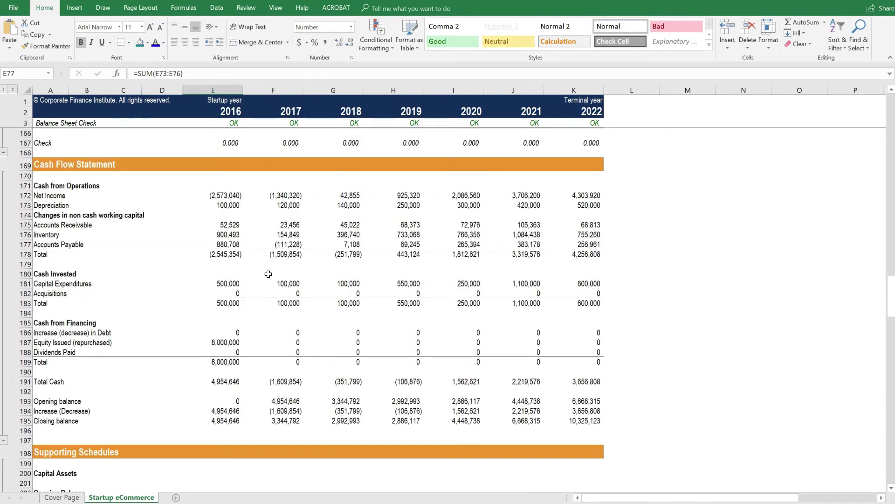
pyautogui.scroll(-7, 269, 274)
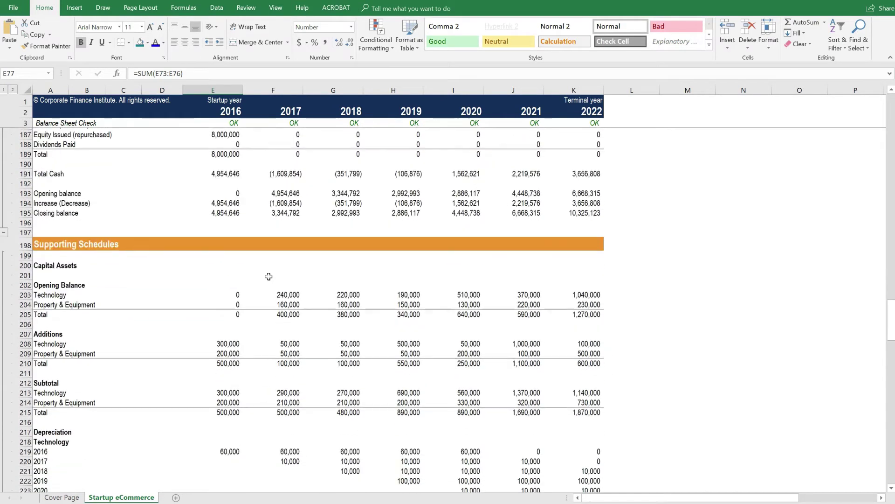
# - Review the Capital Assets schedule's Technology and Property & Equipment opening balances
pyautogui.scroll(-3, 269, 276)
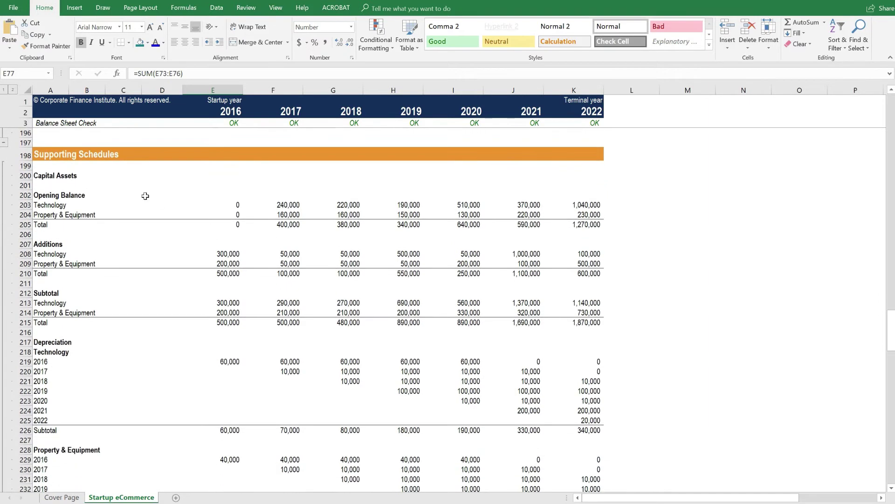
pyautogui.click(47, 177)
pyautogui.click(50, 204)
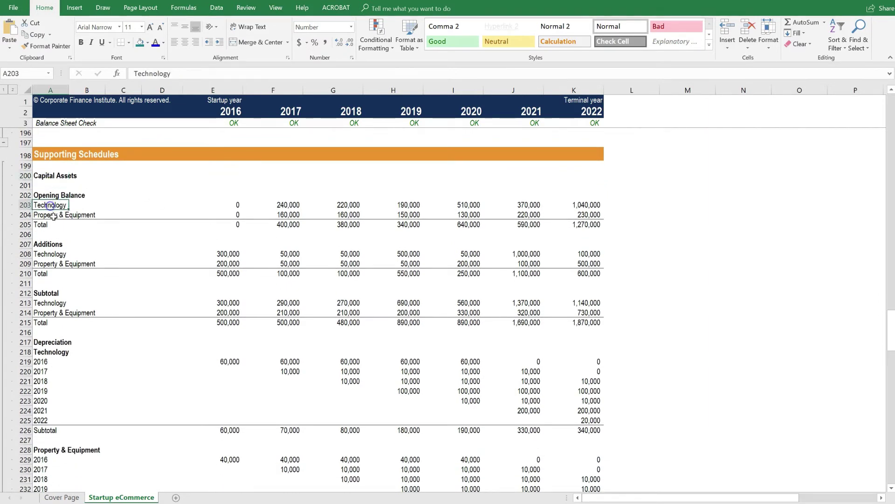
pyautogui.click(53, 215)
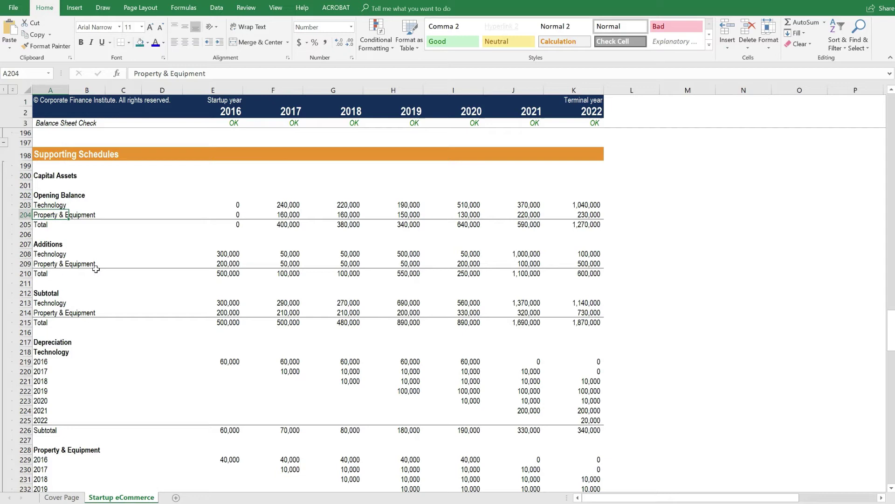
# - Highlight the Technology and Property & Equipment depreciation blocks and the Debt Schedule rows
pyautogui.scroll(-2, 95, 269)
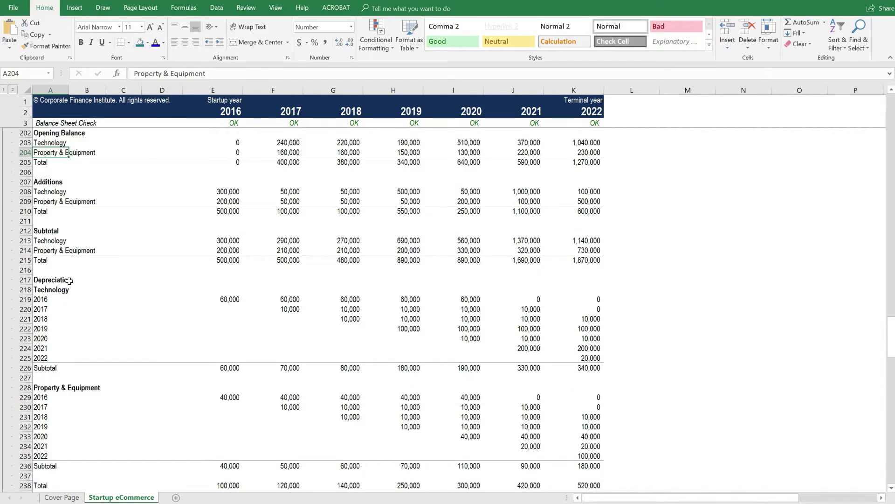
pyautogui.moveTo(62, 289); pyautogui.dragTo(559, 360)
pyautogui.scroll(-3, 256, 354)
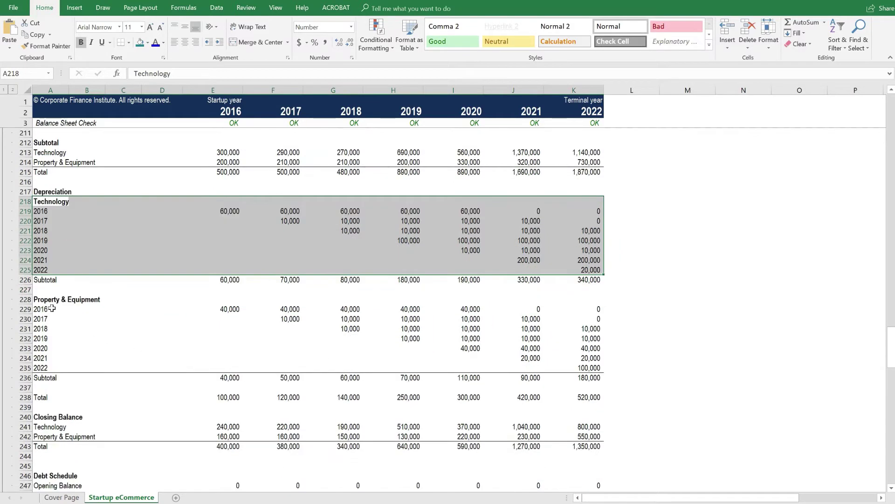
pyautogui.moveTo(52, 309); pyautogui.dragTo(572, 367)
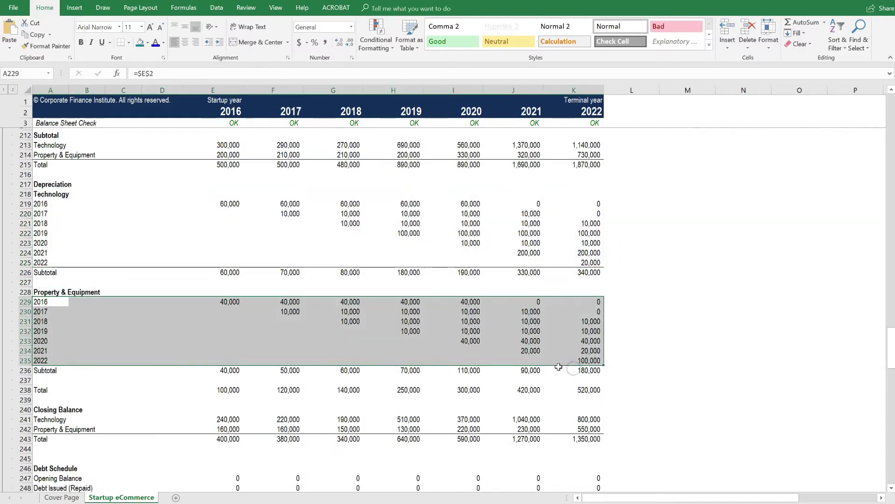
pyautogui.scroll(-5, 558, 367)
pyautogui.click(60, 342)
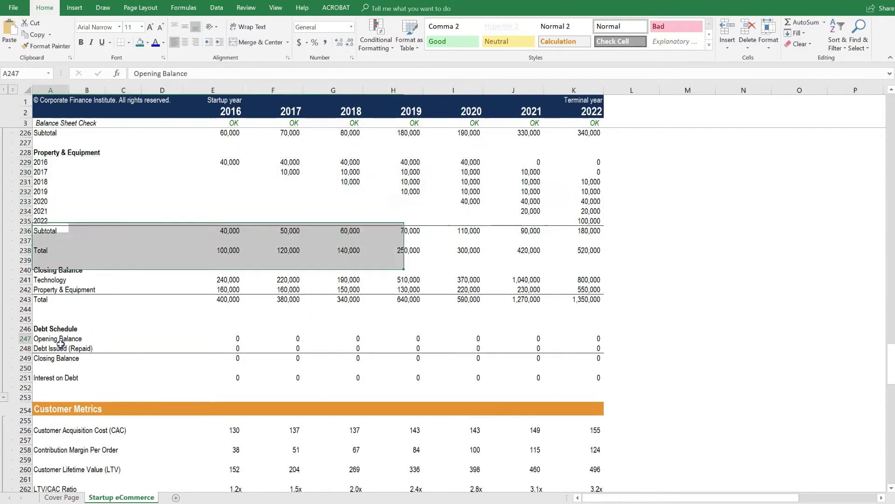
pyautogui.moveTo(61, 344); pyautogui.dragTo(565, 361)
pyautogui.click(267, 385)
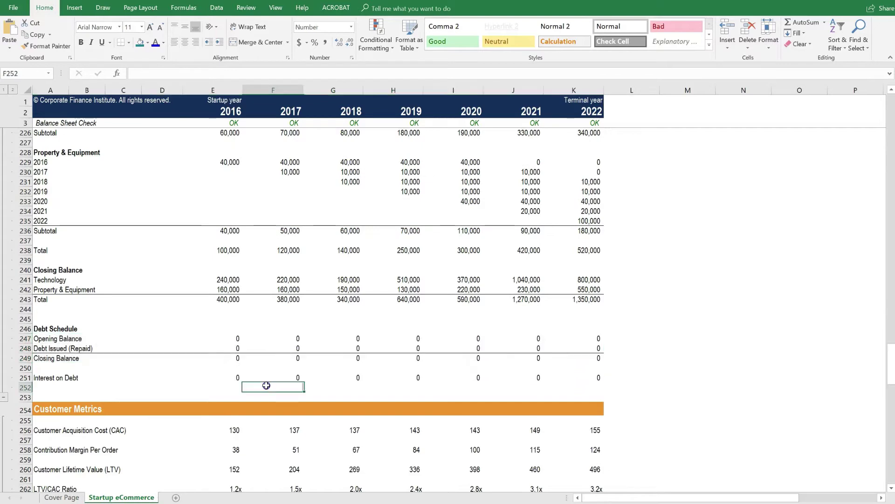
# - Go through the Customer Metrics: CAC, contribution margin per order, LTV, LTV/CAC and payback
pyautogui.scroll(-4, 266, 385)
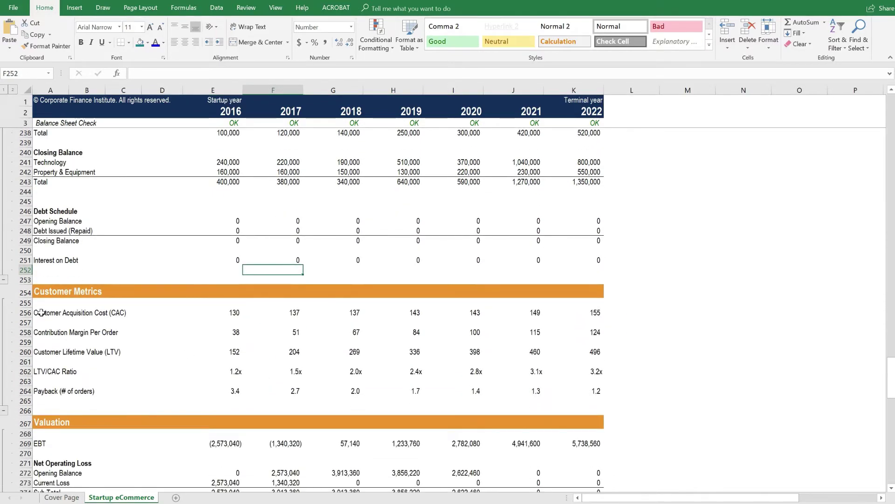
pyautogui.click(26, 312)
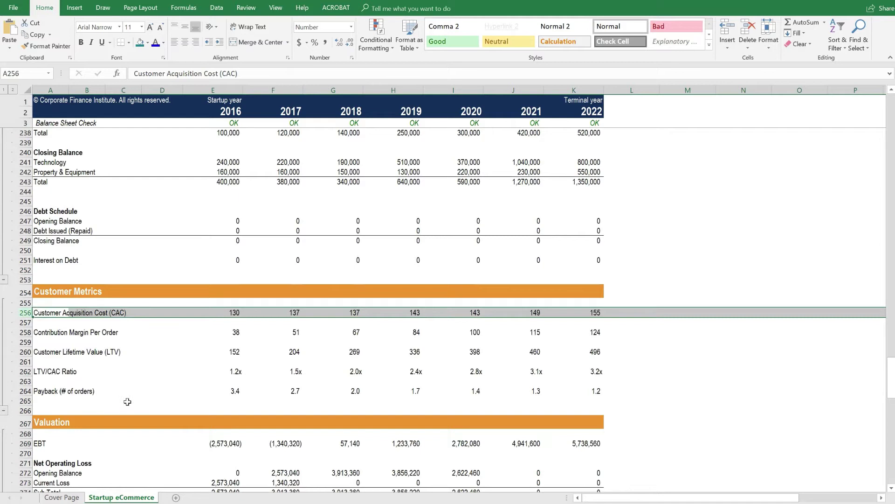
pyautogui.click(56, 313)
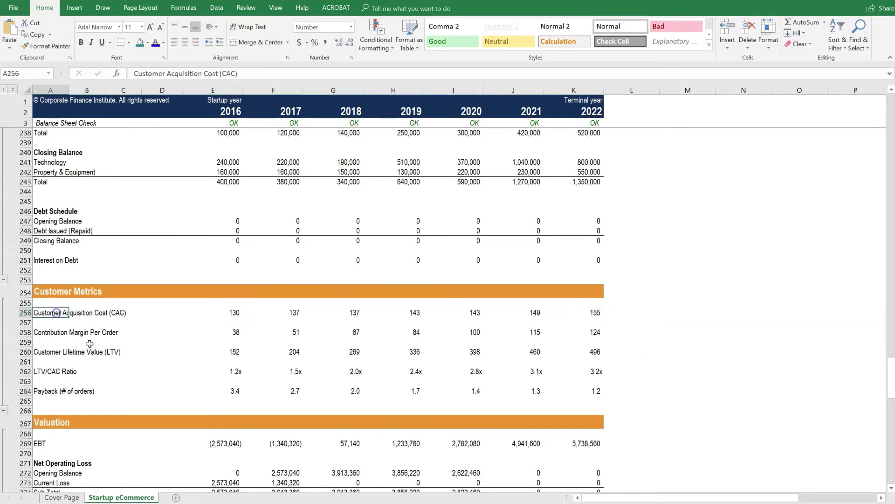
pyautogui.click(43, 334)
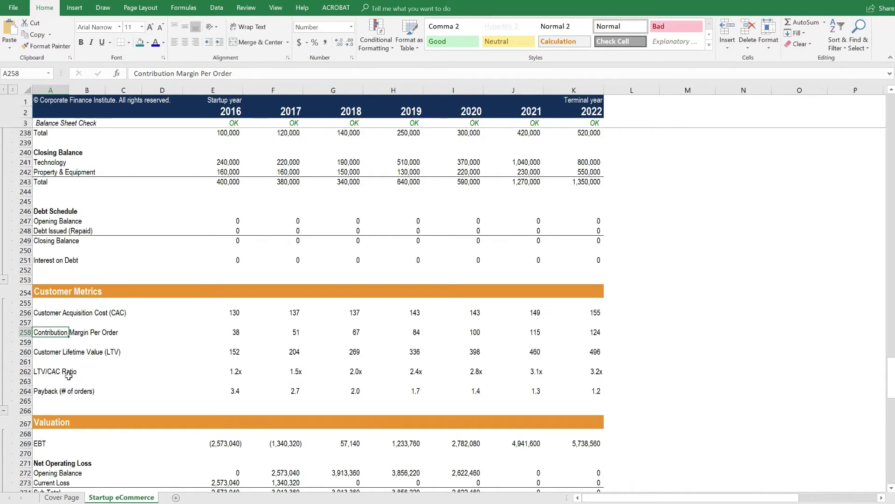
pyautogui.click(52, 352)
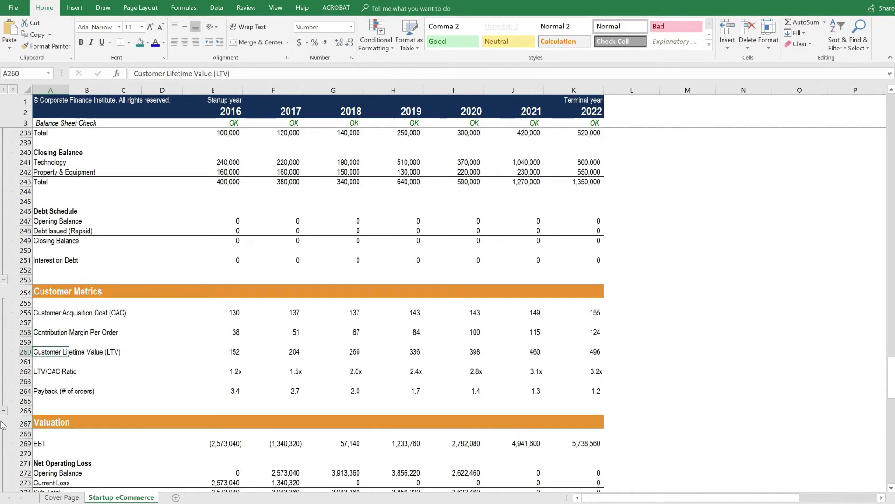
pyautogui.click(43, 373)
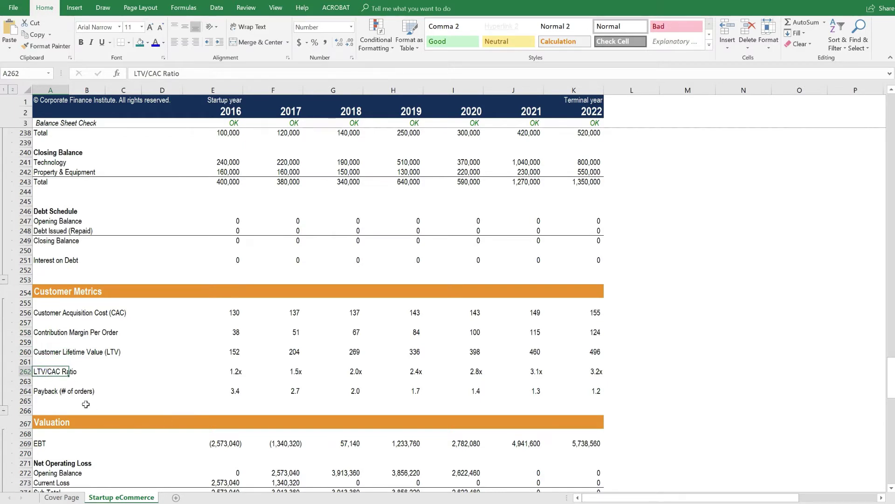
pyautogui.click(46, 392)
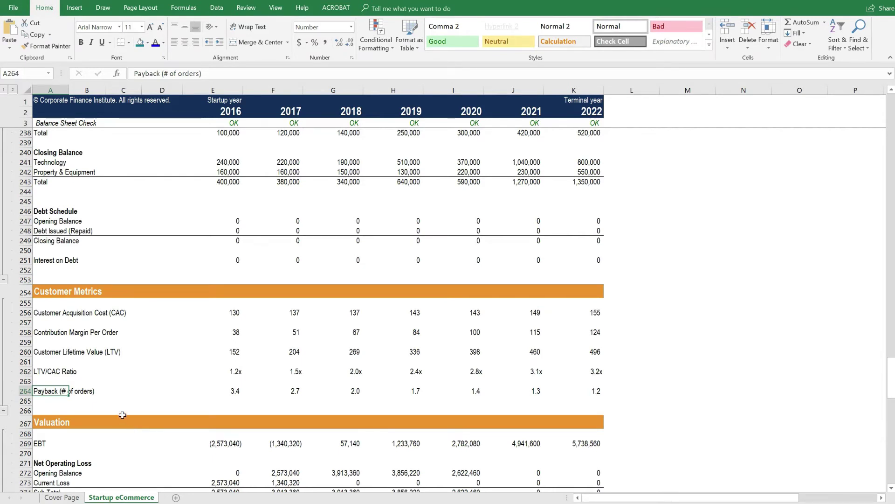
# - Inspect unlevered free cash flow, Total Enterprise Value formula =E289+E291, and EV/Revenue 1.6x
pyautogui.scroll(-6, 132, 351)
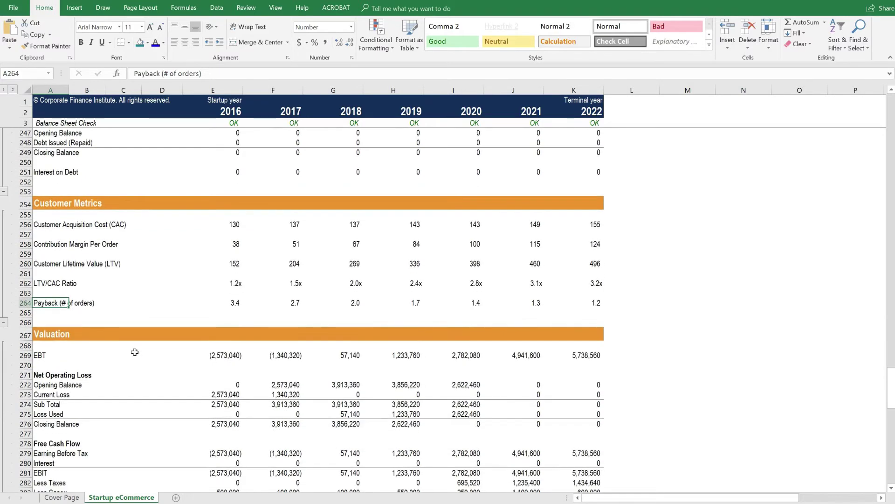
pyautogui.scroll(-1, 112, 336)
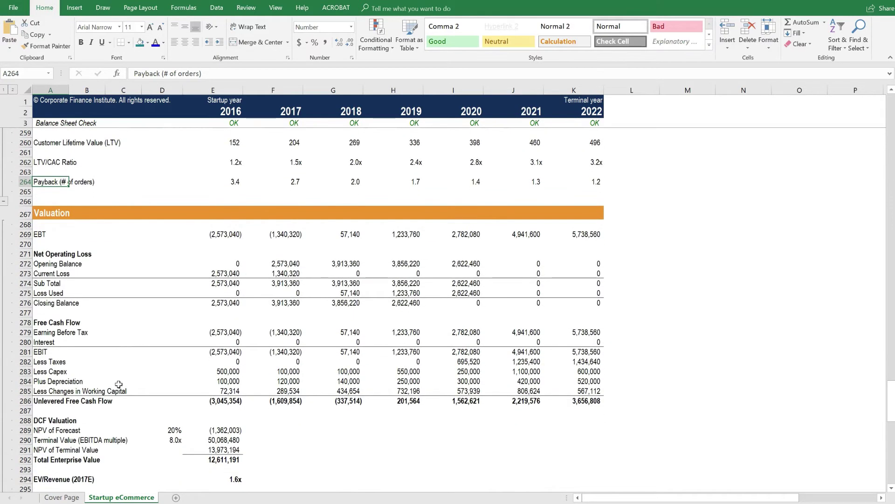
pyautogui.moveTo(53, 400); pyautogui.dragTo(565, 401)
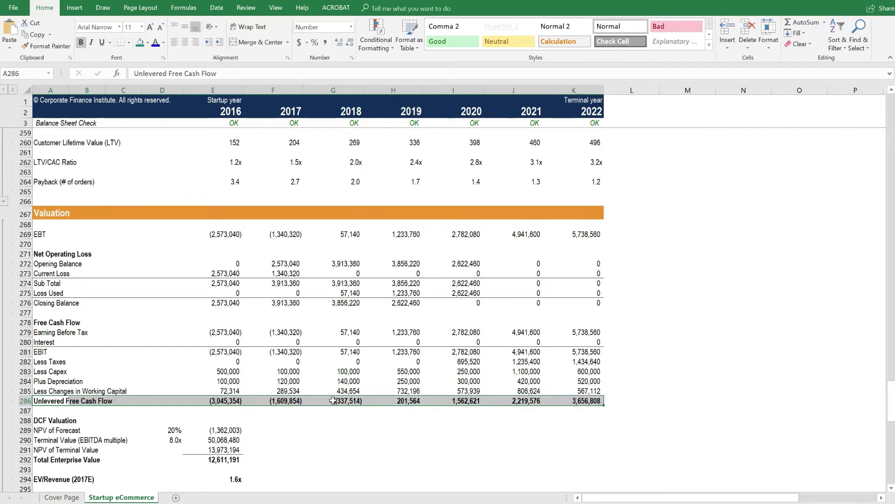
pyautogui.scroll(-3, 334, 401)
pyautogui.click(219, 369)
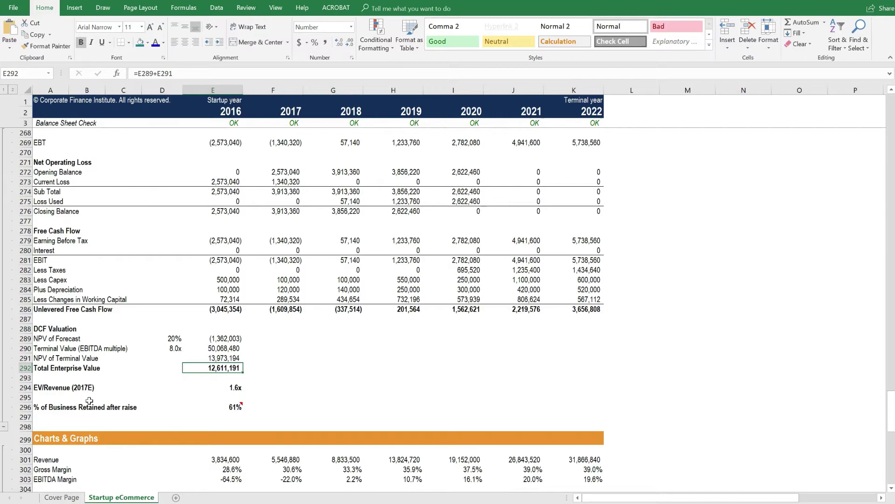
pyautogui.moveTo(52, 389); pyautogui.dragTo(201, 388)
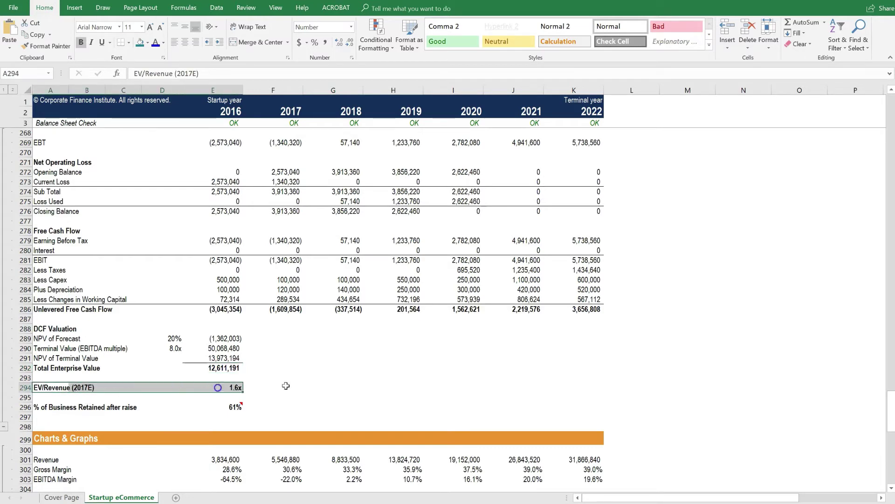
pyautogui.click(322, 387)
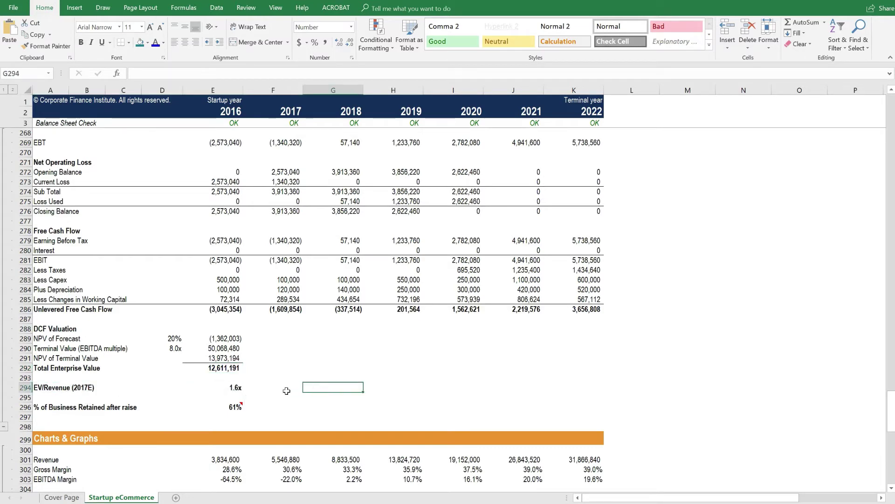
# - Scroll down to the four Charts & Graphs charts and read a bar's value
pyautogui.scroll(-8, 286, 390)
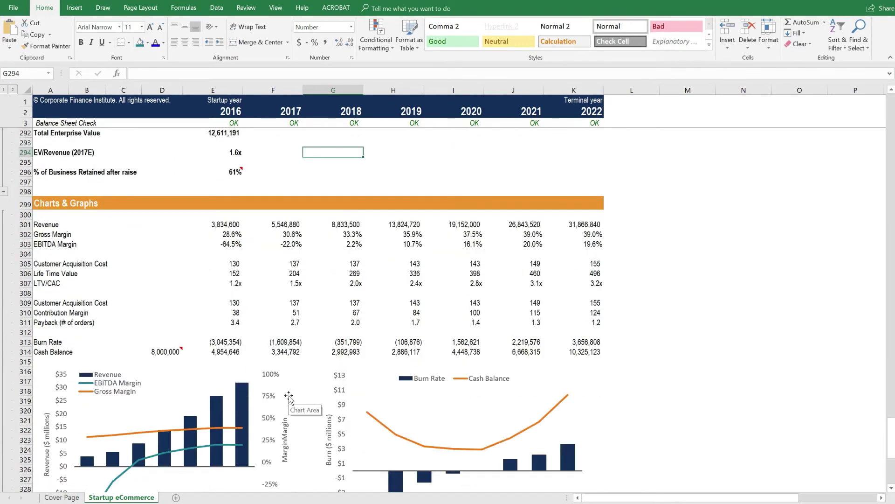
pyautogui.scroll(-8, 289, 397)
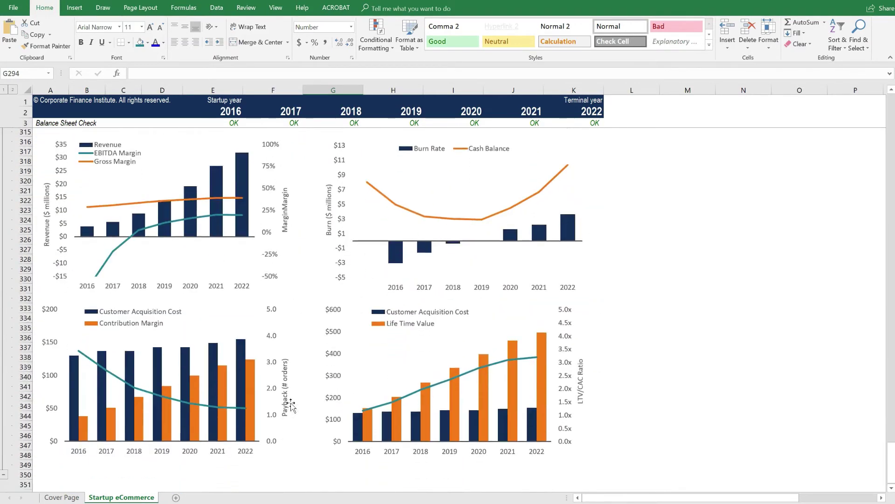
pyautogui.scroll(-1, 290, 404)
pyautogui.scroll(1, 291, 404)
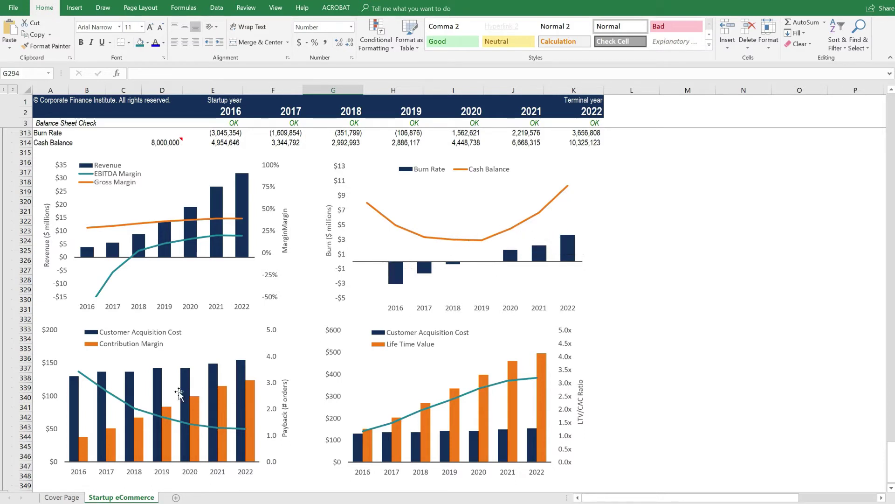
pyautogui.moveTo(161, 399)
# - Navigate to the Email and Organic Search monthly visits rows in the Site Traffic inputs
pyautogui.hotkey('ctrl', 'Home')
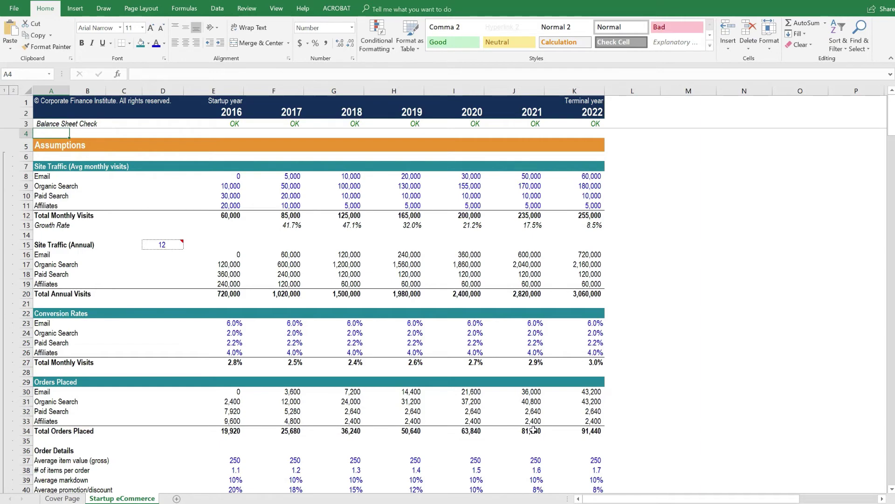
pyautogui.press('Down')
pyautogui.press('Down')
pyautogui.press('Down')
pyautogui.press('Down')
pyautogui.press('Right')
pyautogui.press('Right')
pyautogui.press('Down')
pyautogui.press('Right')
pyautogui.press('Right')
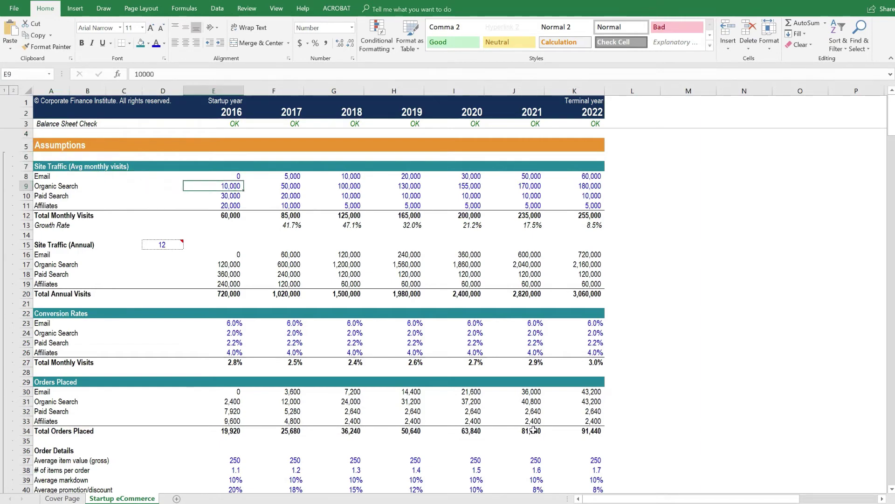
pyautogui.press('Up')
pyautogui.hotkey('shift', 'Down')
pyautogui.hotkey('shift', 'Down')
pyautogui.hotkey('shift', 'Down')
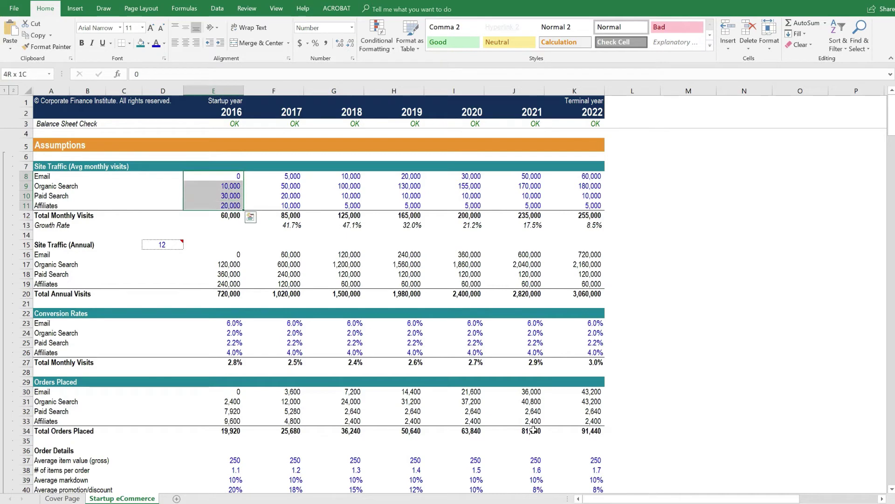
pyautogui.hotkey('ctrl', 'shift', 'Right')
pyautogui.hotkey('shift', 'BackSpace')
pyautogui.press('Right')
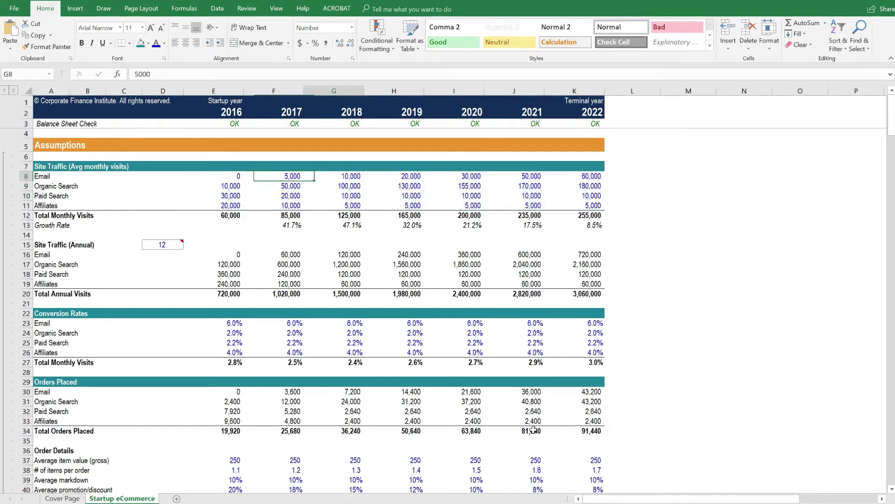
pyautogui.press('Right')
pyautogui.press('Left')
pyautogui.hotkey('ctrl', 'shift', 'Right')
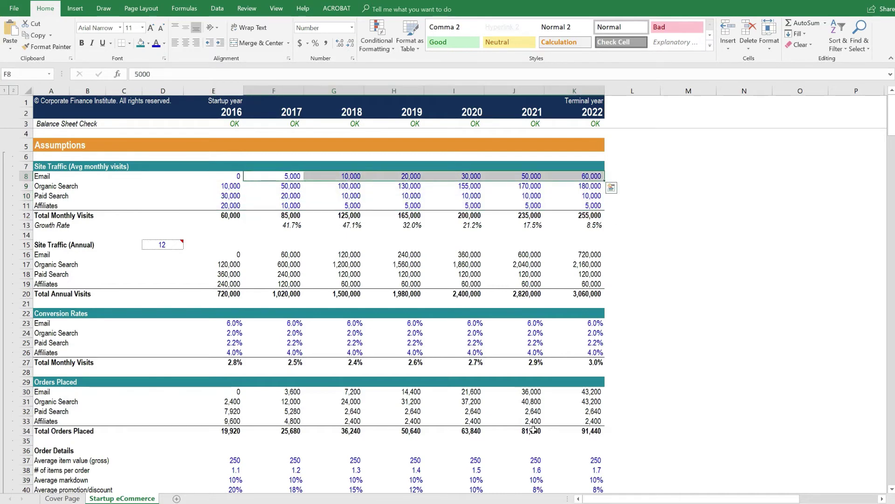
pyautogui.press('Down')
pyautogui.press('Left')
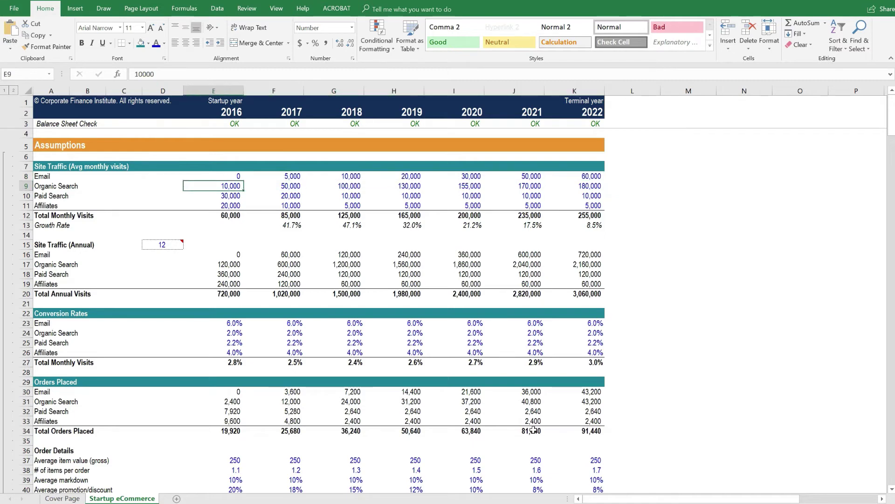
pyautogui.hotkey('ctrl', 'shift', 'Right')
pyautogui.press('Right')
pyautogui.press('Right')
pyautogui.press('Right')
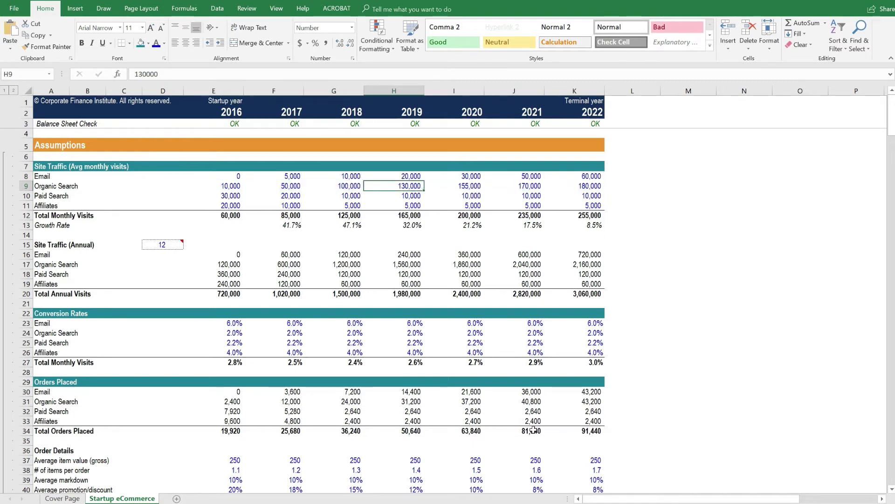
pyautogui.press('Right')
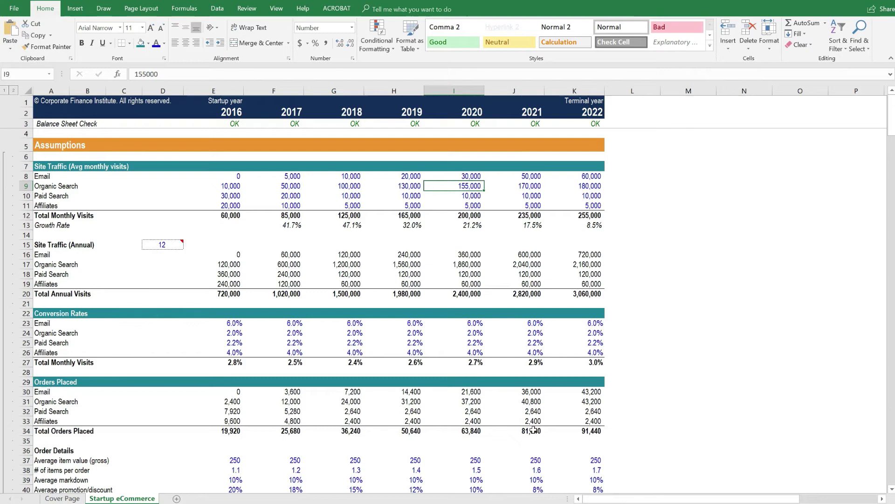
# - Enter Organic Search visits of 250,000, 500,000 and 750,000 in I9:K9
pyautogui.write('2')
pyautogui.press('Return')
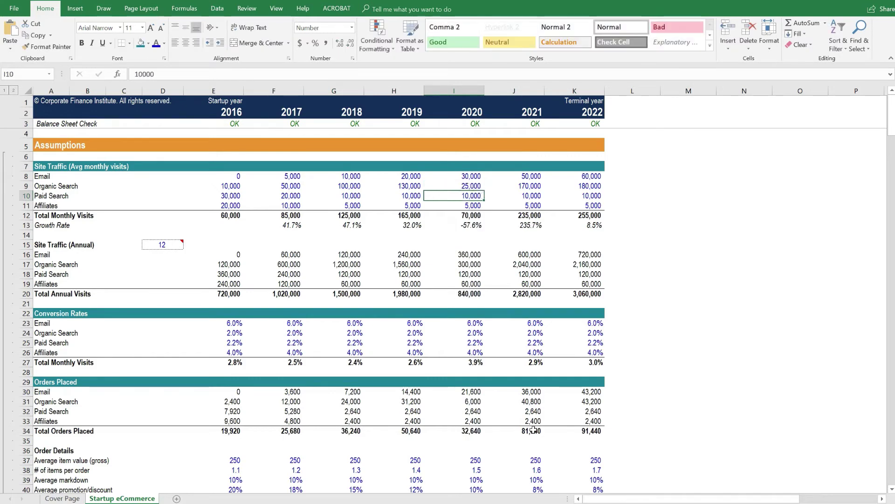
pyautogui.press('Up')
pyautogui.write('250000')
pyautogui.press('Return')
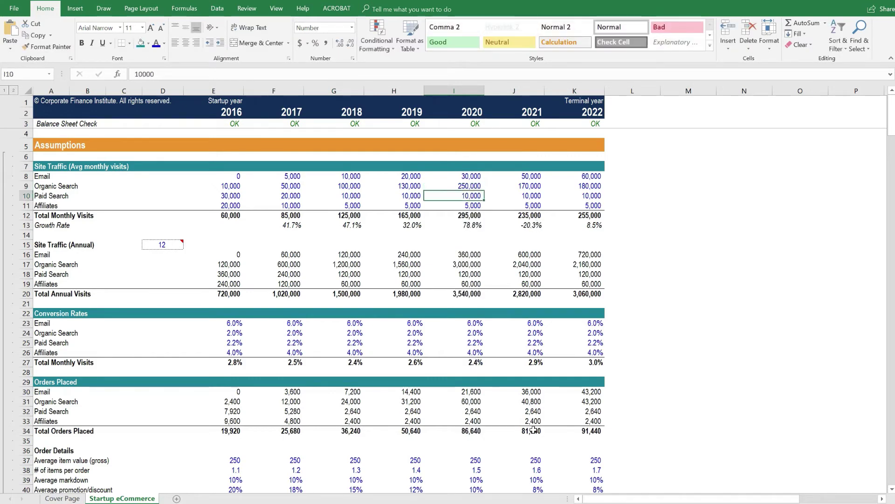
pyautogui.press('Up')
pyautogui.press('Right')
pyautogui.write('500')
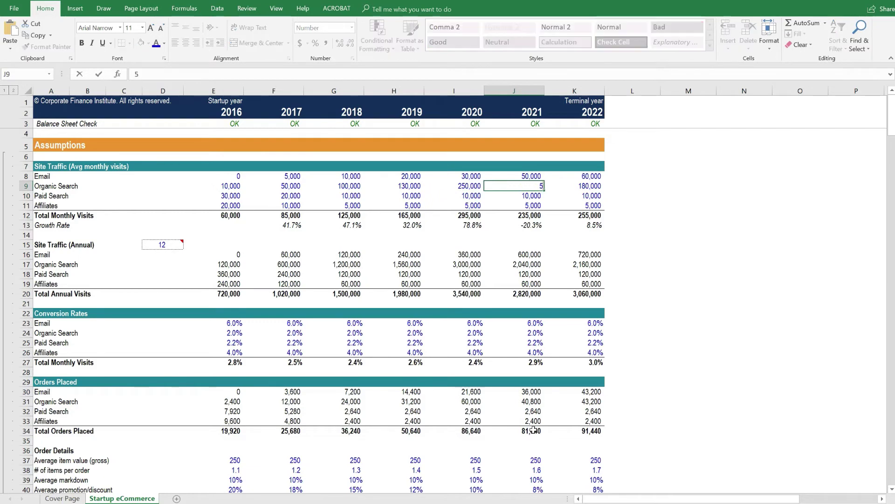
pyautogui.press('Return')
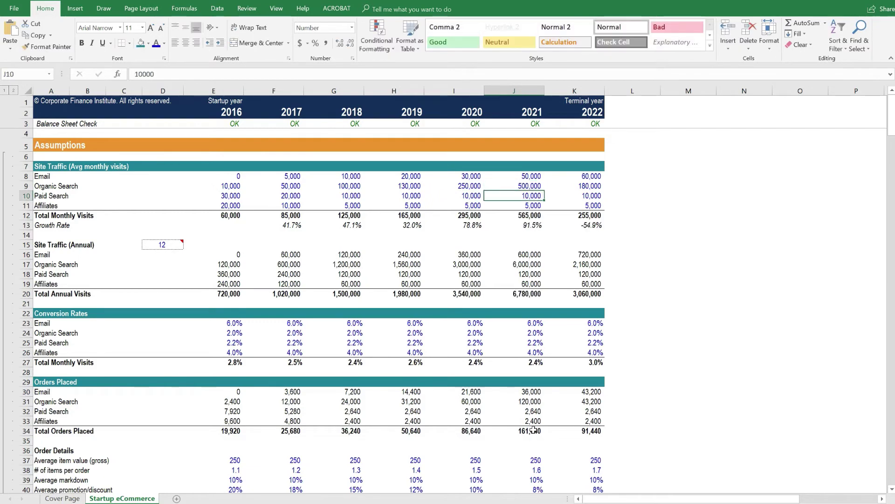
pyautogui.press('Up')
pyautogui.press('Right')
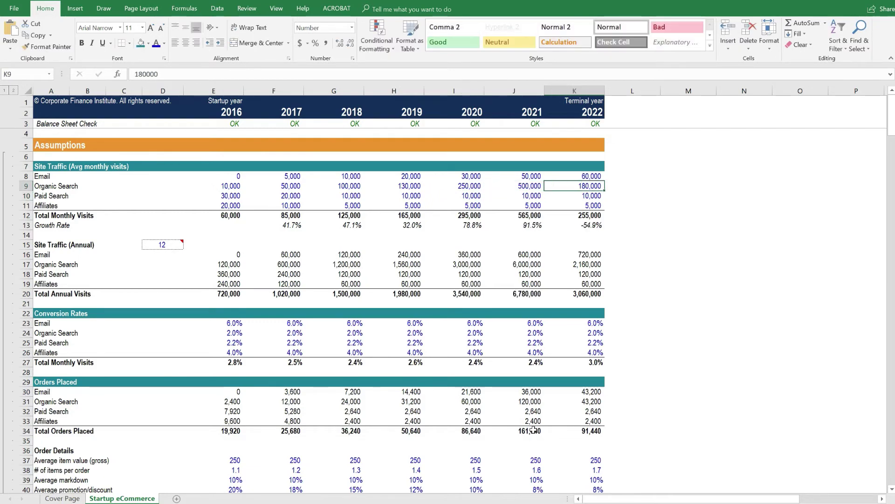
pyautogui.write('750,000')
pyautogui.press('Return')
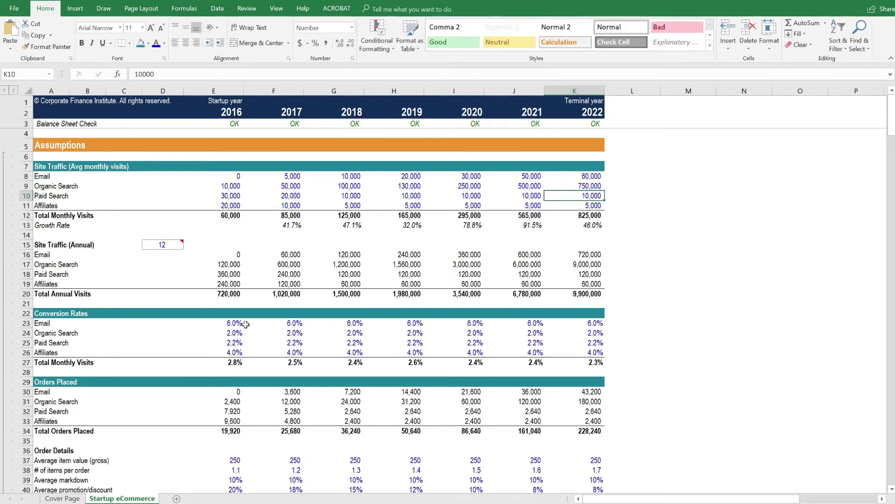
# - Set I23 to 8% and fill it right across J23:K23
pyautogui.moveTo(246, 325); pyautogui.dragTo(583, 353)
pyautogui.click(466, 344)
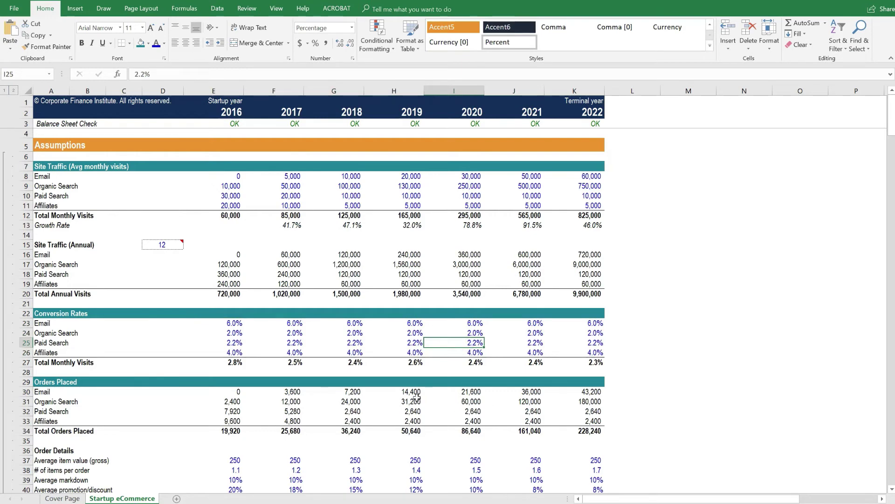
pyautogui.click(465, 321)
pyautogui.write('8')
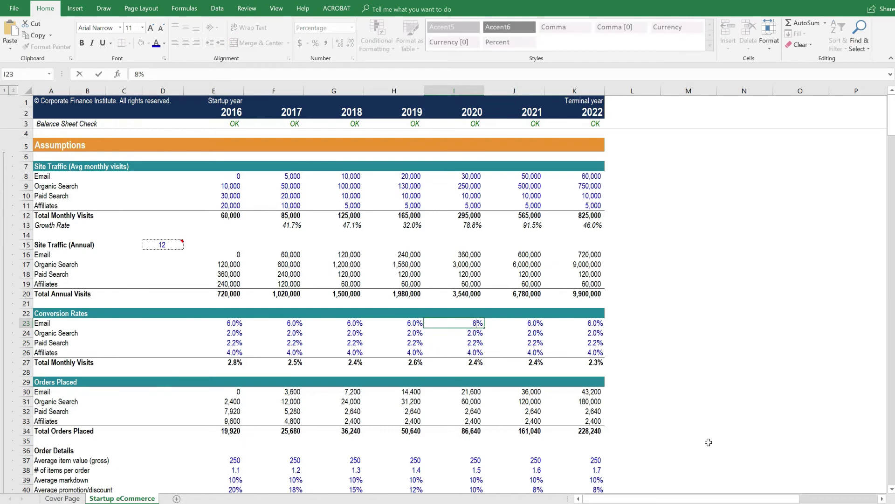
pyautogui.hotkey('ctrl', 'Return')
pyautogui.hotkey('shift', 'Right')
pyautogui.hotkey('ctrl', 'r')
pyautogui.press('Down')
pyautogui.press('Down')
pyautogui.press('Down')
pyautogui.press('Down')
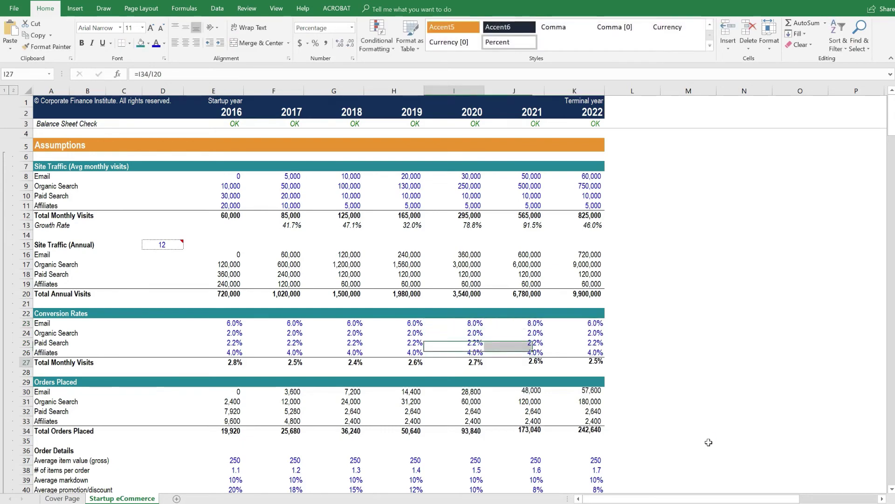
# - Scroll to Order Details and select the 2018 average item value cell
pyautogui.scroll(-4, 476, 463)
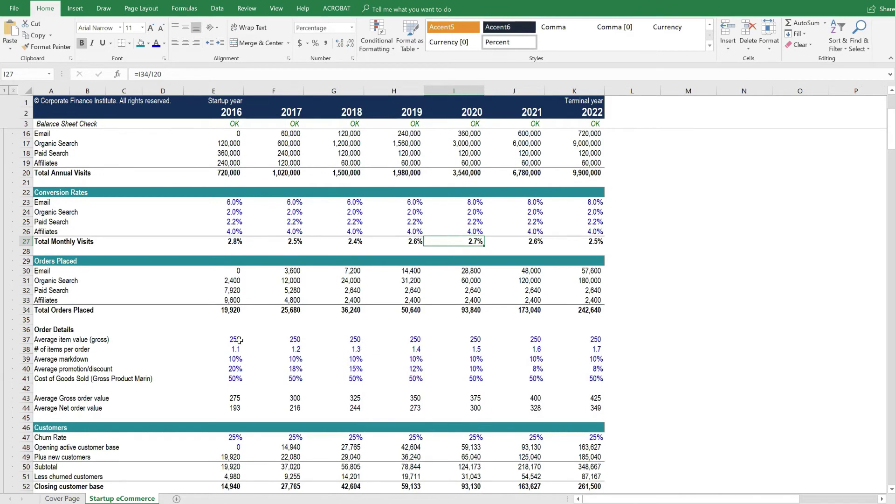
pyautogui.moveTo(239, 340); pyautogui.dragTo(573, 341)
pyautogui.click(523, 358)
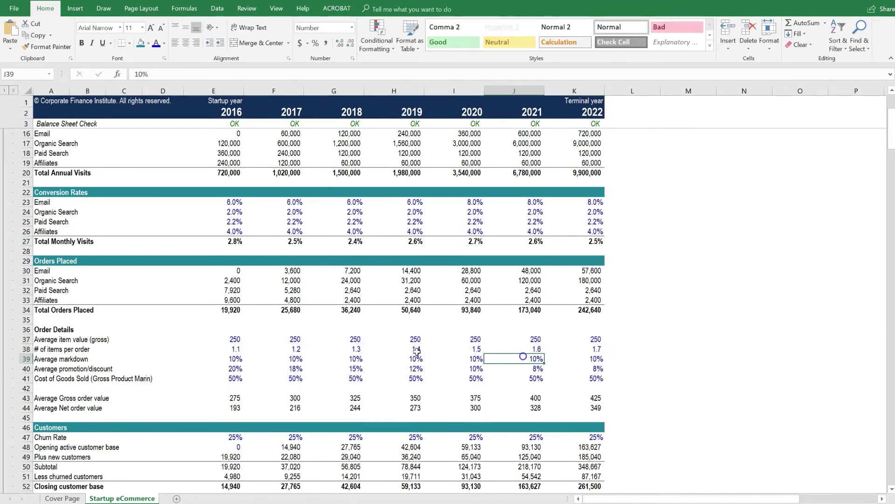
pyautogui.click(357, 339)
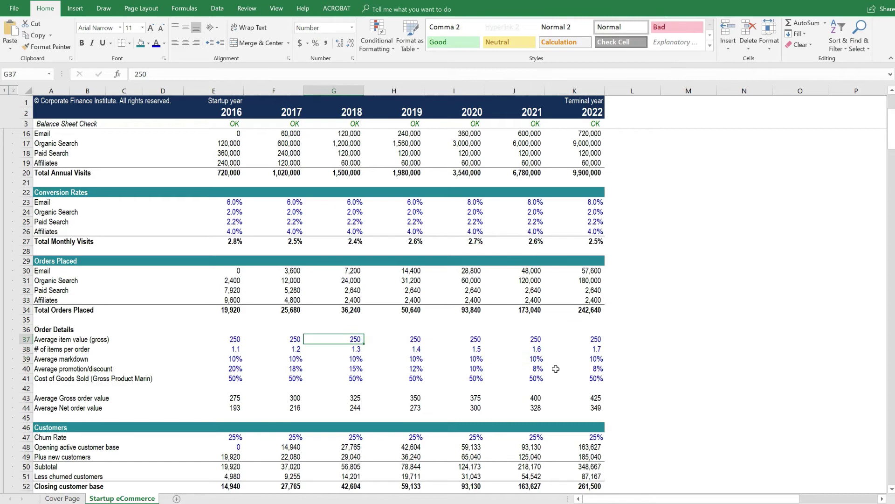
# - Type 275, 300, 350, 355 and 375 into G37:K37 for the 2018–2022 item values
pyautogui.write('2')
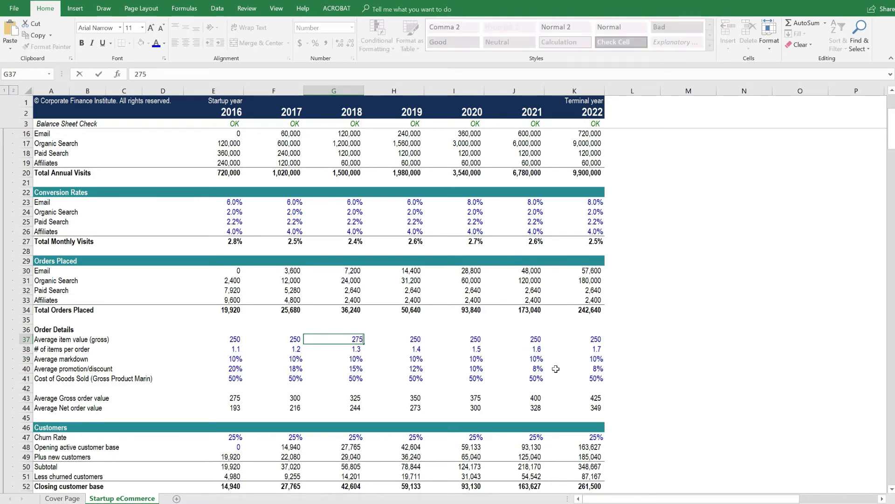
pyautogui.write('75')
pyautogui.press('Tab')
pyautogui.write('300')
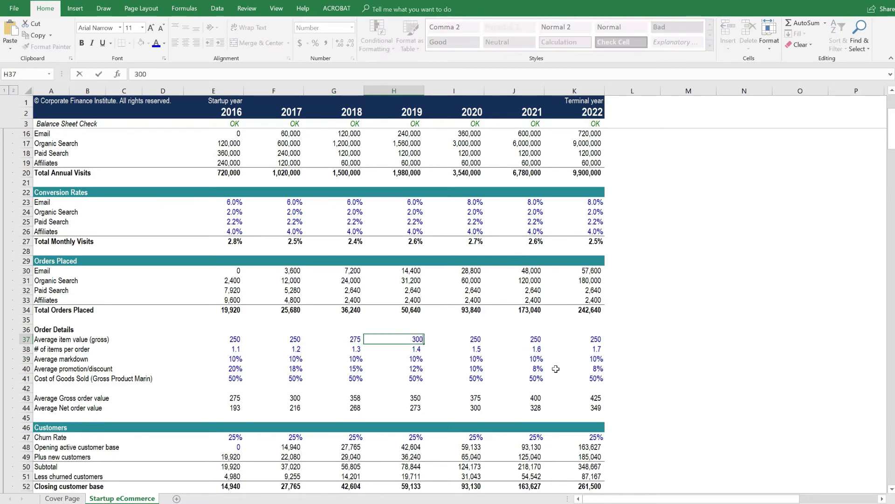
pyautogui.press('Tab')
pyautogui.write('350')
pyautogui.press('Tab')
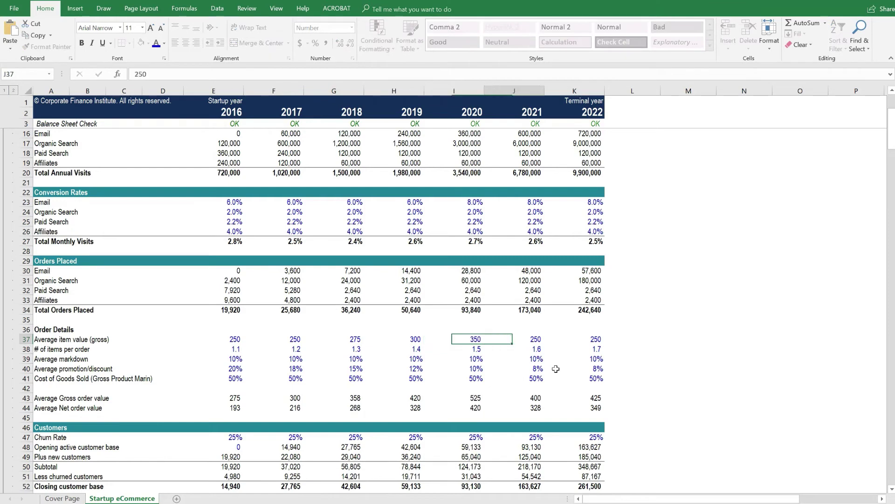
pyautogui.write('355')
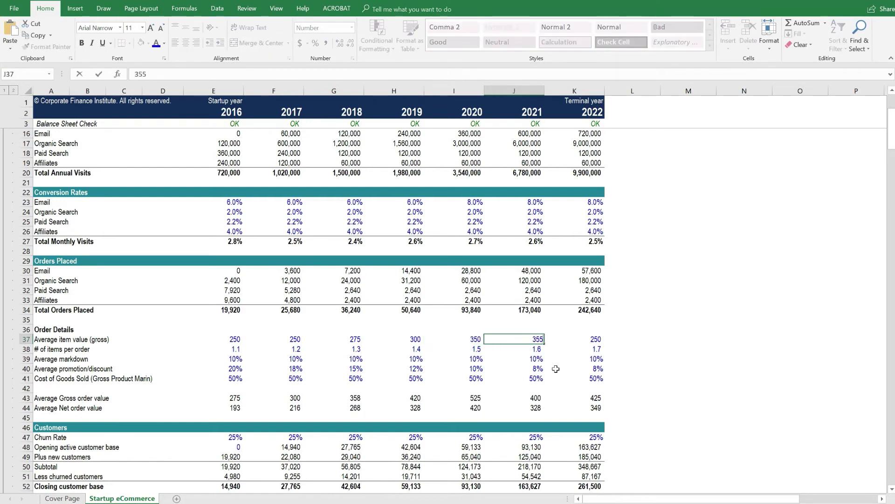
pyautogui.press('Tab')
pyautogui.write('375')
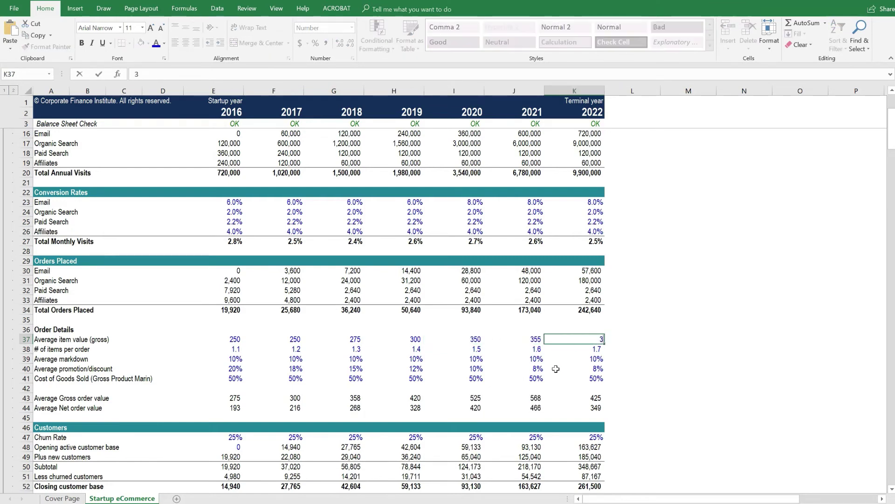
pyautogui.press('Return')
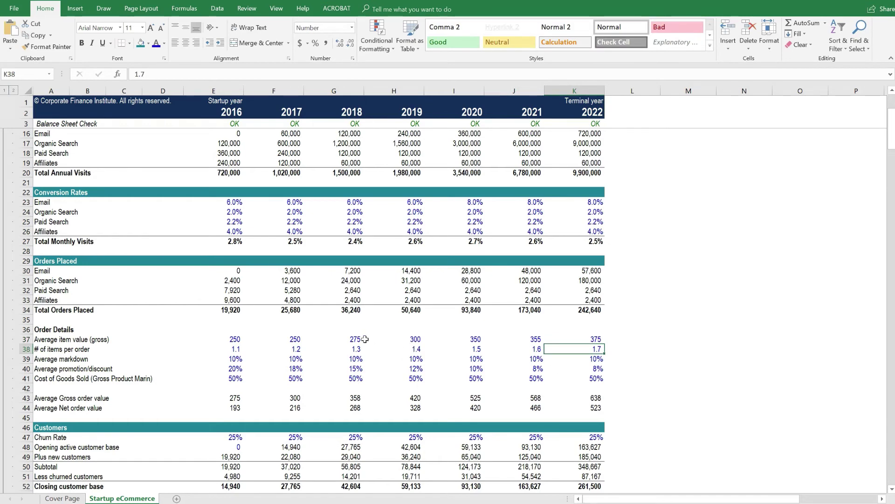
pyautogui.moveTo(366, 339); pyautogui.dragTo(576, 344)
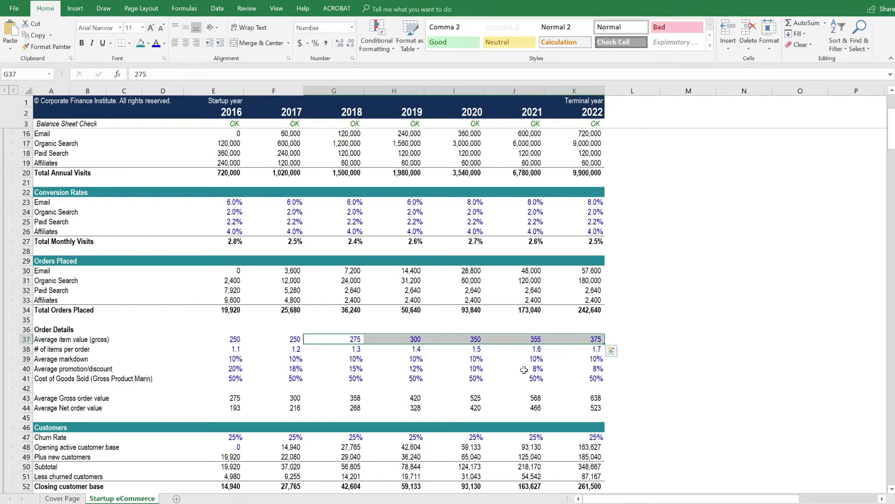
pyautogui.moveTo(51, 359); pyautogui.dragTo(579, 373)
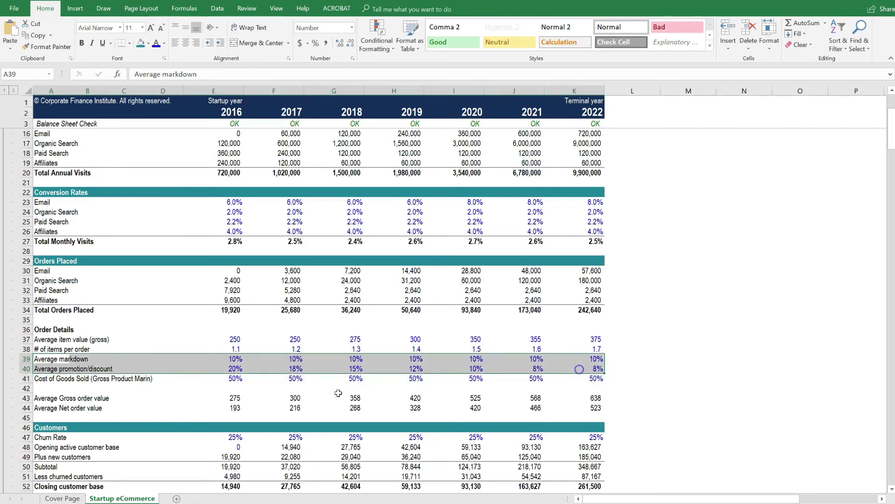
pyautogui.moveTo(41, 380); pyautogui.dragTo(574, 380)
pyautogui.scroll(-2, 442, 349)
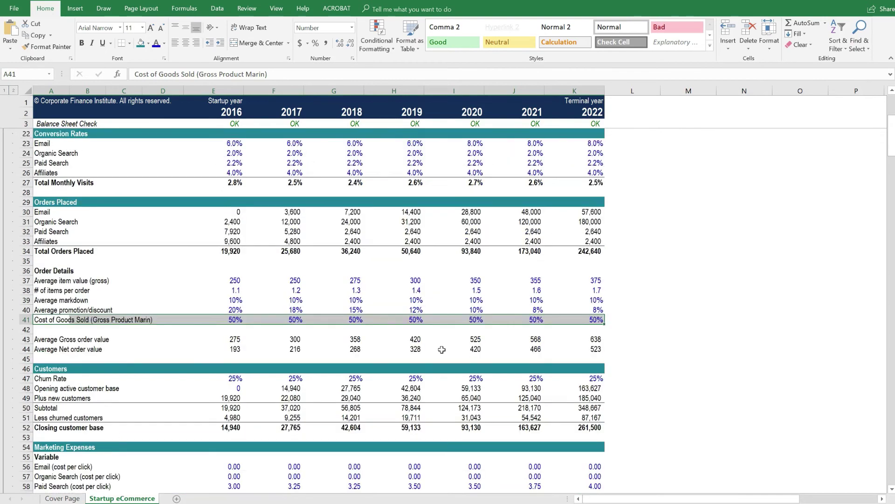
pyautogui.scroll(-4, 442, 349)
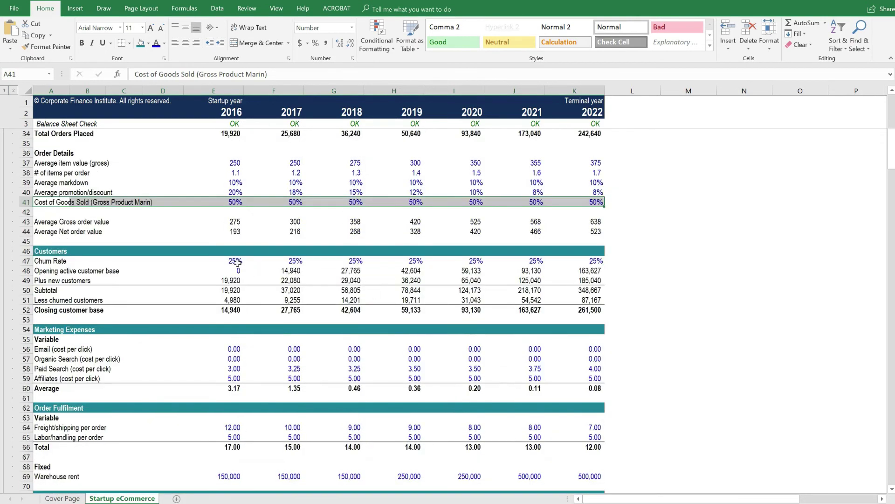
pyautogui.moveTo(238, 262); pyautogui.dragTo(570, 263)
pyautogui.scroll(-3, 543, 285)
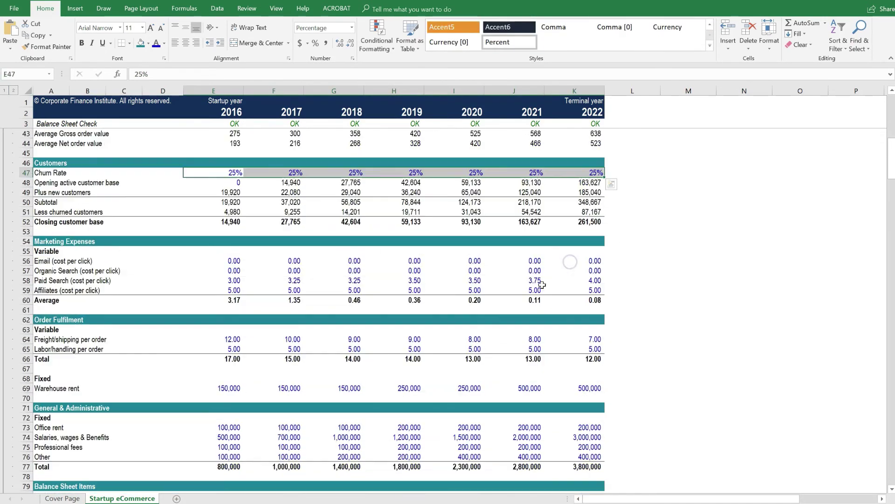
pyautogui.moveTo(59, 261); pyautogui.dragTo(590, 290)
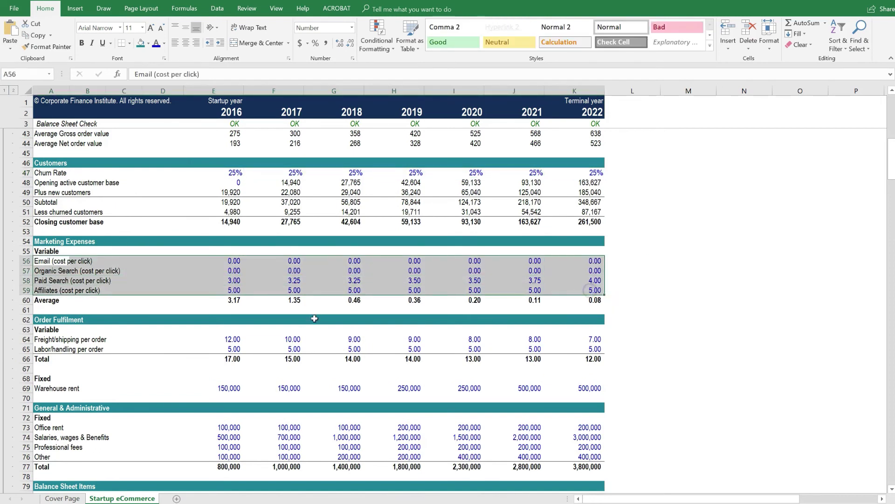
pyautogui.moveTo(62, 281); pyautogui.dragTo(562, 279)
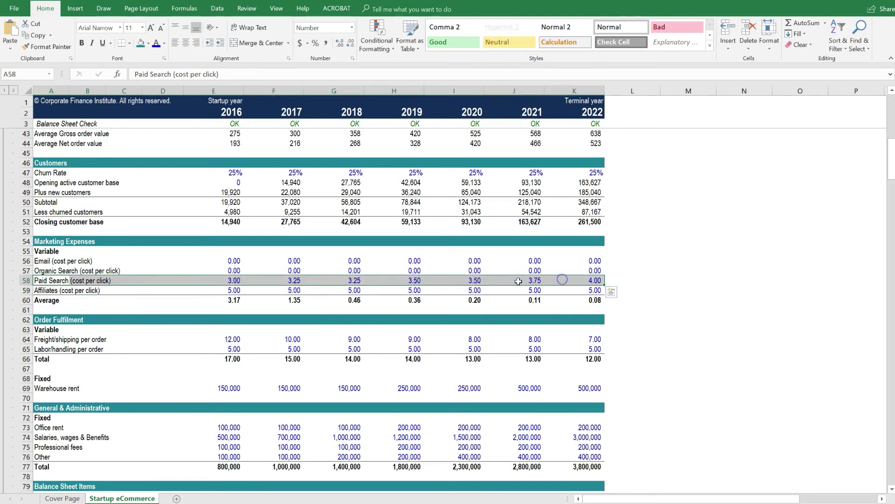
# - Enter Paid Search cost per click of 5, 6 and 7 into I58:K58
pyautogui.click(472, 280)
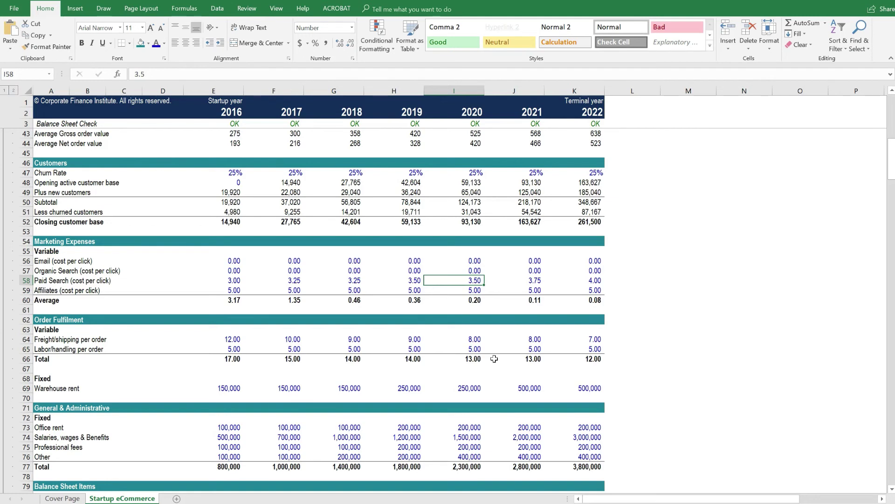
pyautogui.write('5')
pyautogui.press('Tab')
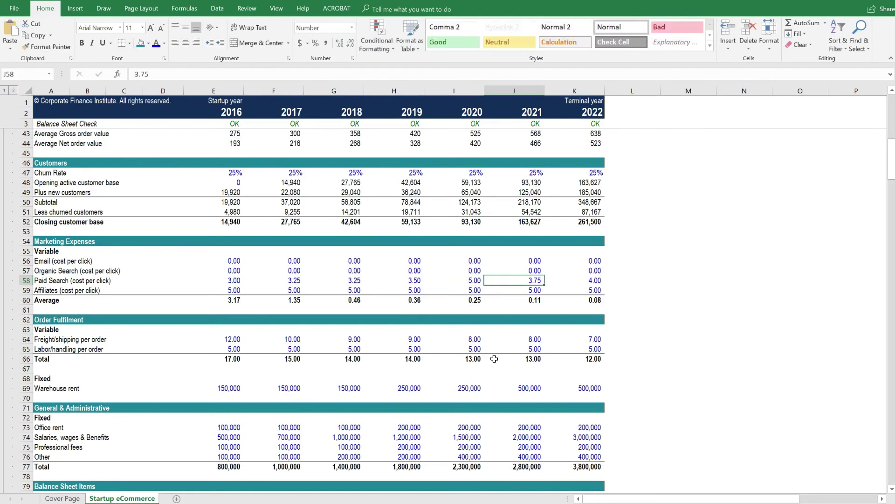
pyautogui.write('6')
pyautogui.press('Tab')
pyautogui.write('7')
pyautogui.press('Return')
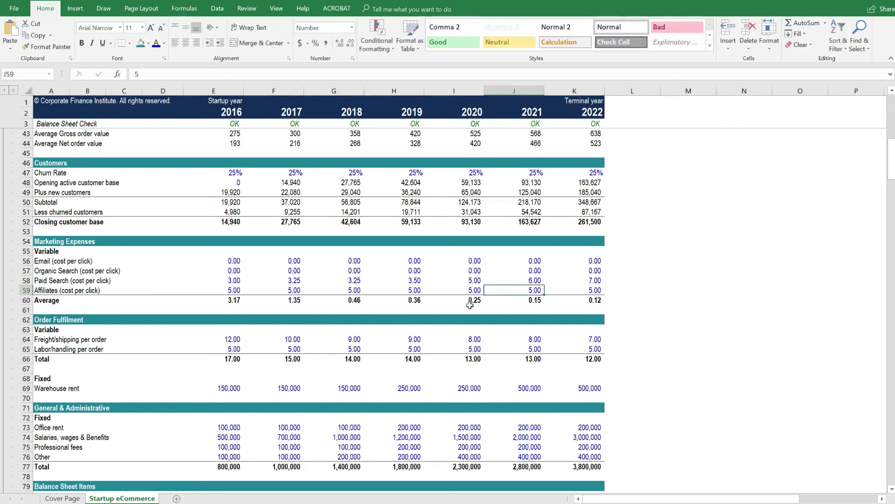
pyautogui.scroll(-2, 469, 305)
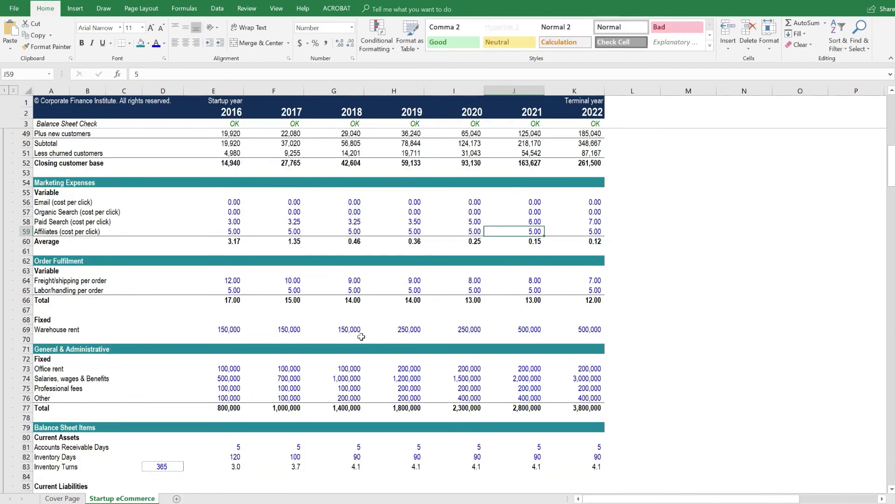
pyautogui.scroll(-11, 613, 384)
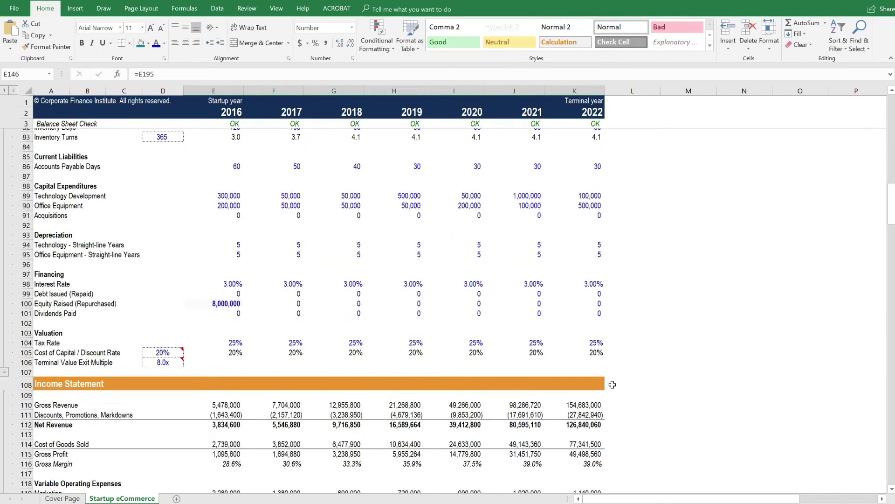
pyautogui.scroll(-9, 612, 384)
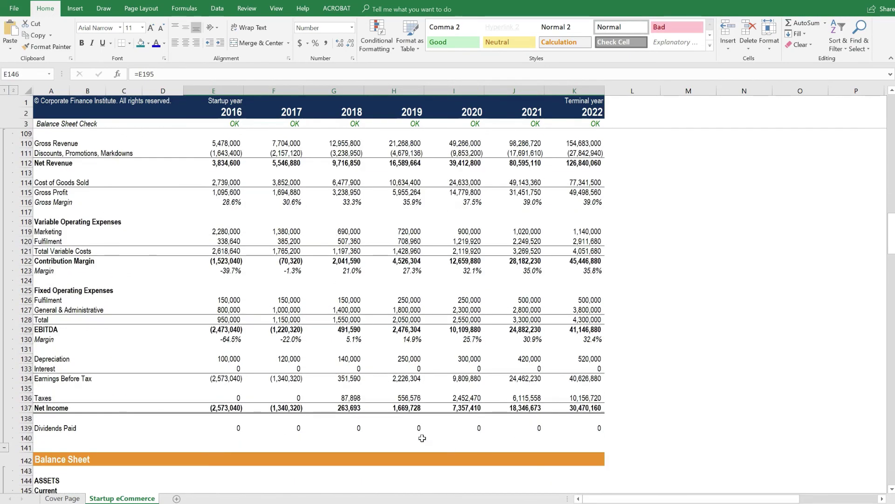
pyautogui.moveTo(226, 407)
pyautogui.mouseDown()
pyautogui.moveTo(602, 402)
pyautogui.moveTo(227, 408)
pyautogui.mouseUp()
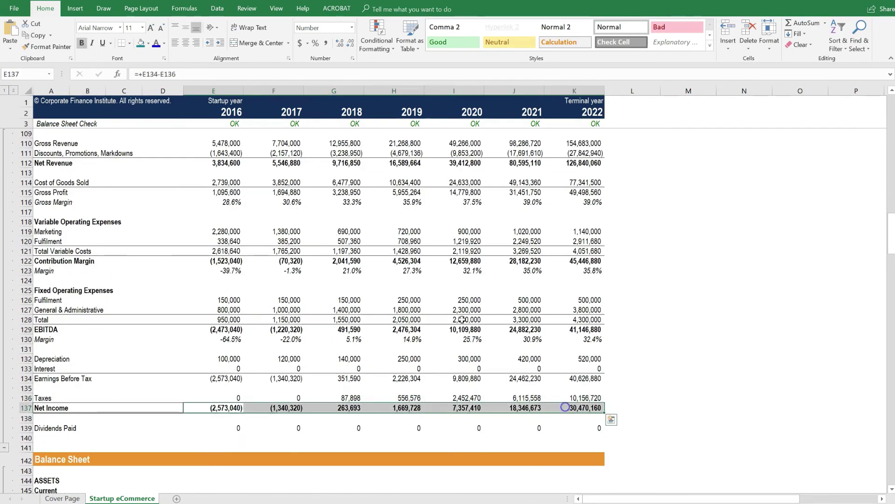
pyautogui.scroll(3, 328, 229)
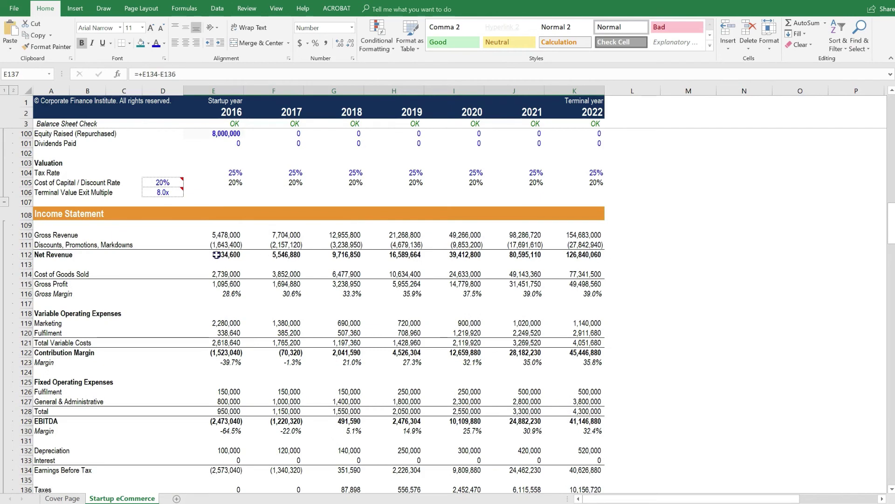
pyautogui.moveTo(216, 255); pyautogui.dragTo(572, 254)
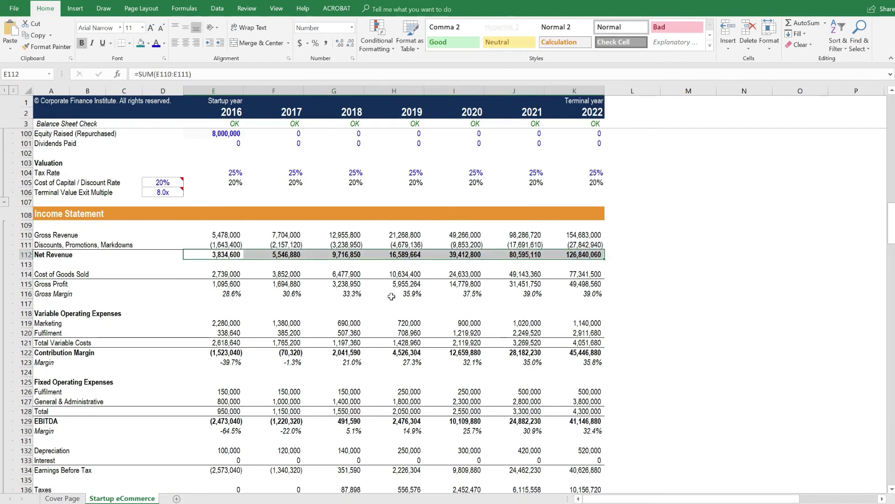
pyautogui.click(578, 254)
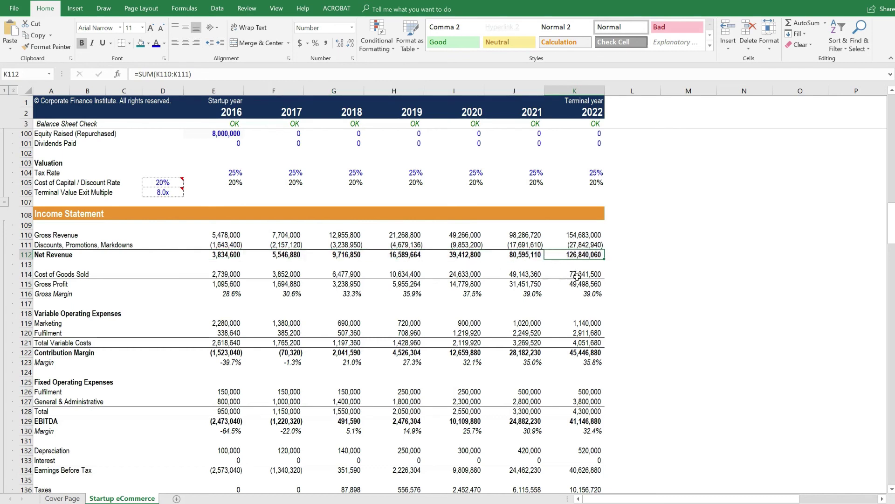
pyautogui.scroll(-5, 578, 289)
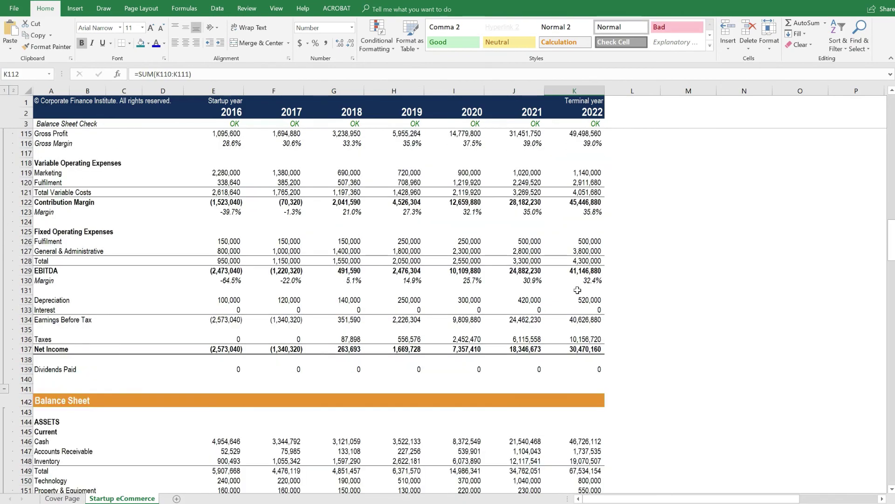
pyautogui.click(579, 348)
pyautogui.scroll(-18, 550, 371)
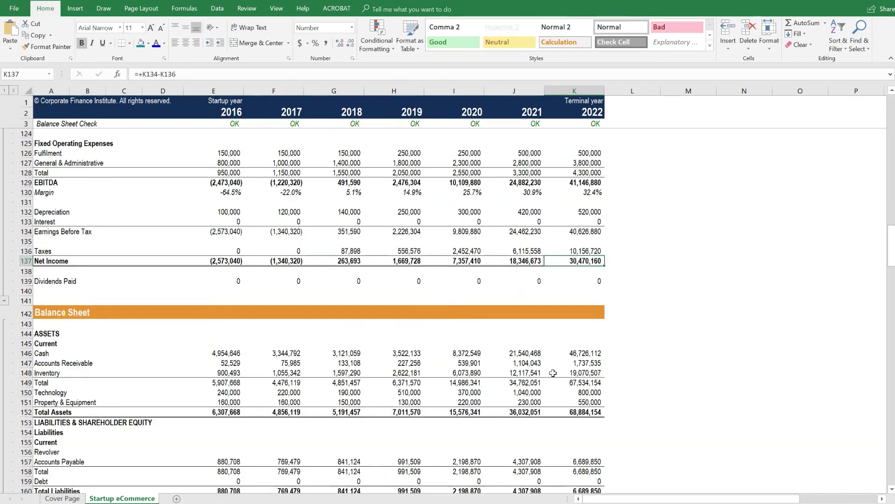
pyautogui.scroll(-20, 550, 372)
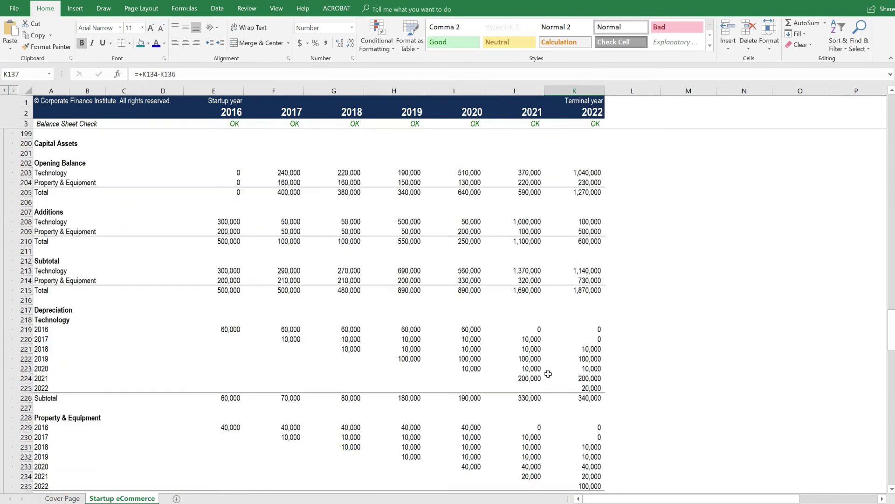
pyautogui.scroll(-10, 547, 374)
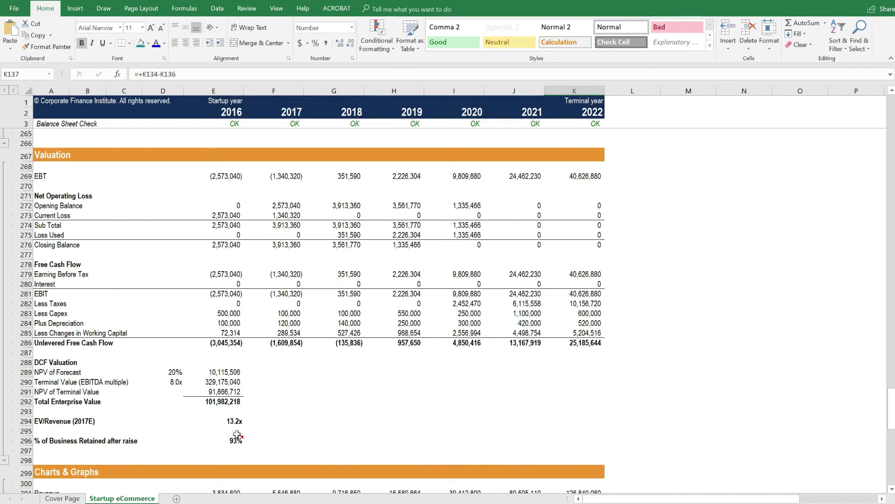
pyautogui.click(224, 423)
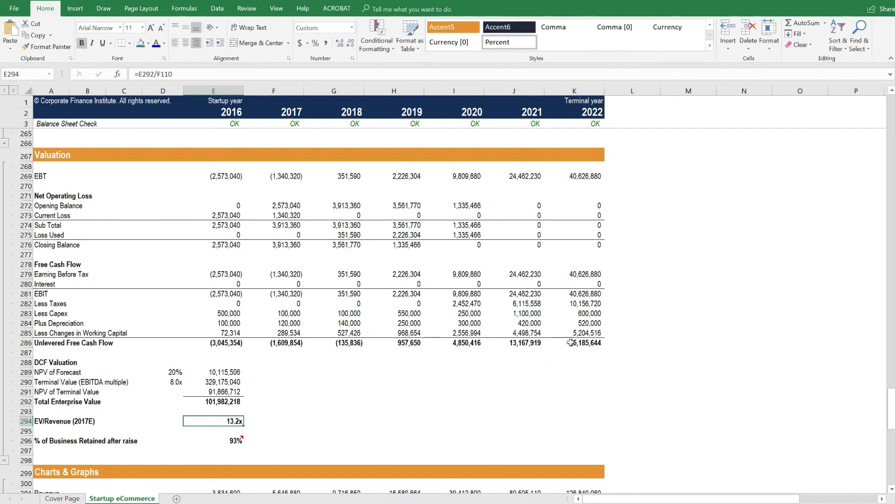
pyautogui.click(573, 343)
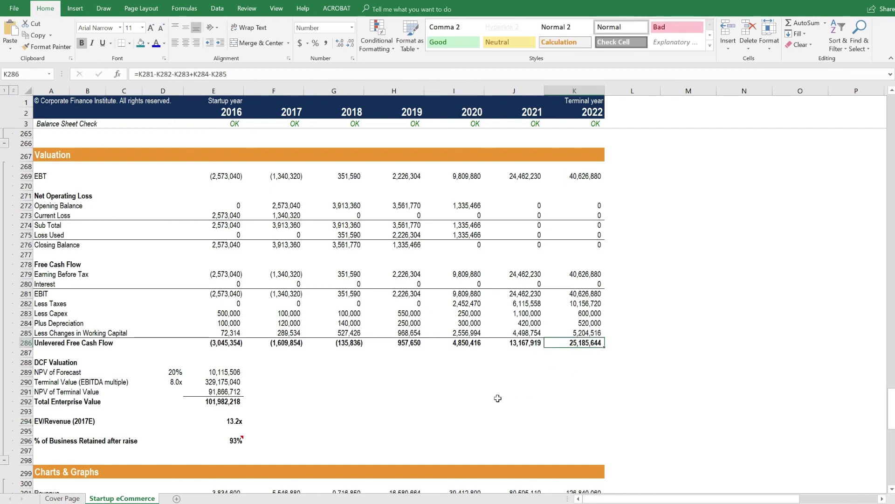
pyautogui.scroll(1, 496, 399)
pyautogui.scroll(-16, 496, 398)
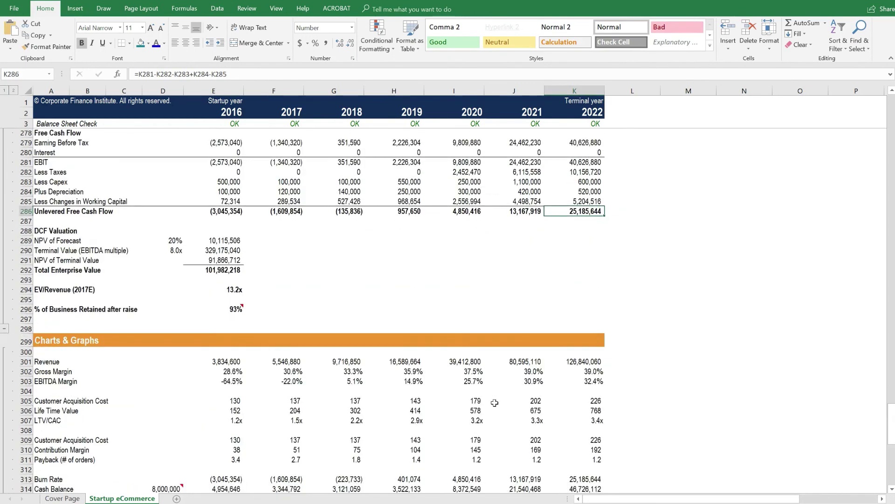
pyautogui.scroll(-1, 496, 403)
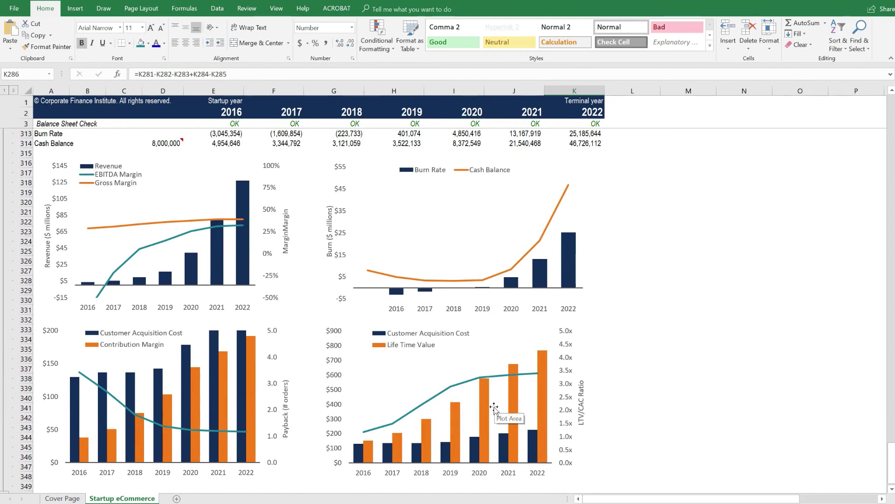
pyautogui.scroll(10, 494, 408)
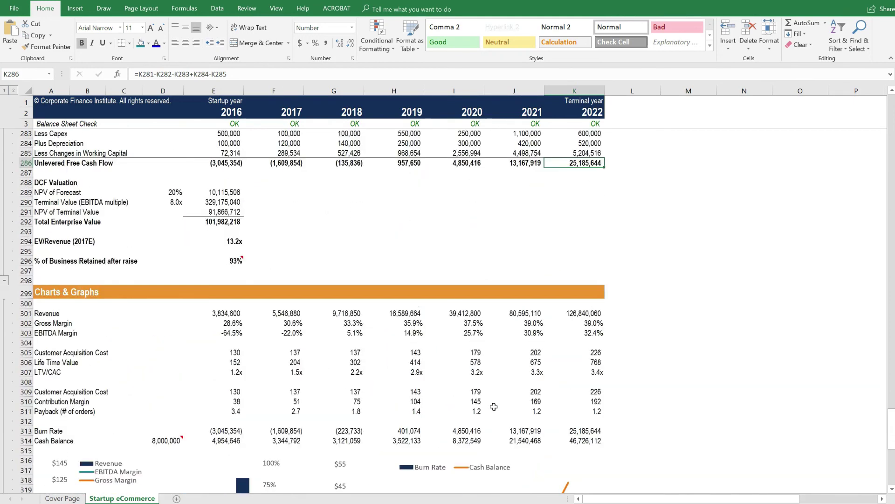
pyautogui.scroll(7, 494, 407)
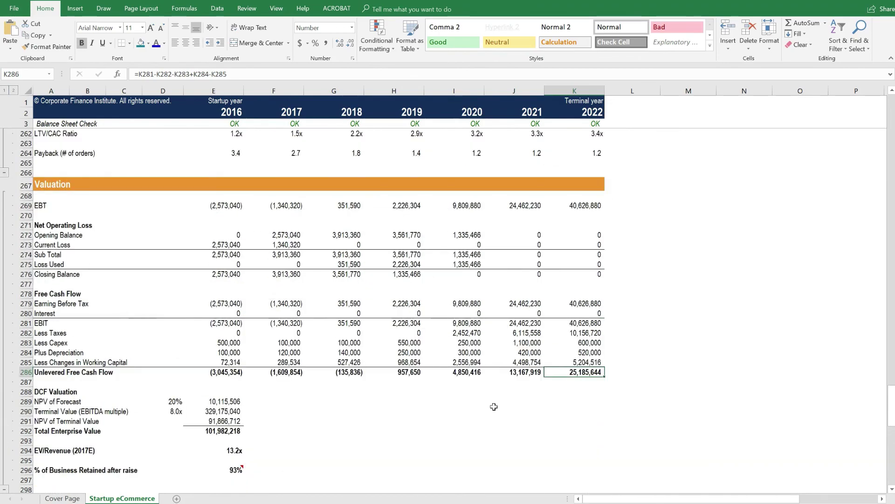